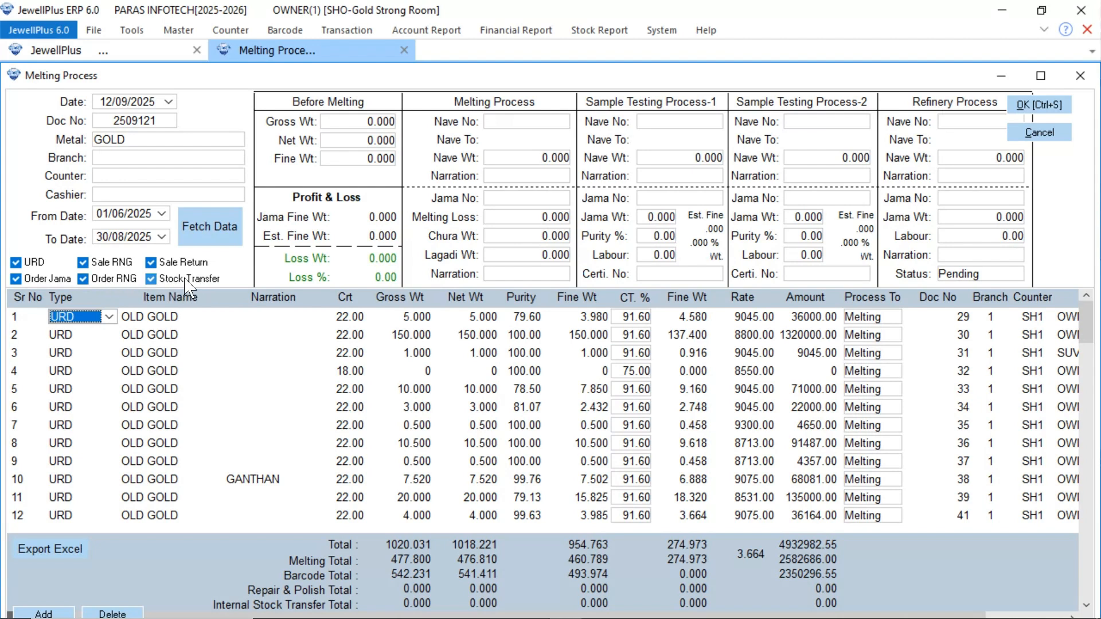
# Step: Exclude Sale Return, Stock Transfer and Order Jama entries and fetch the melting data again
pyautogui.click(152, 263)
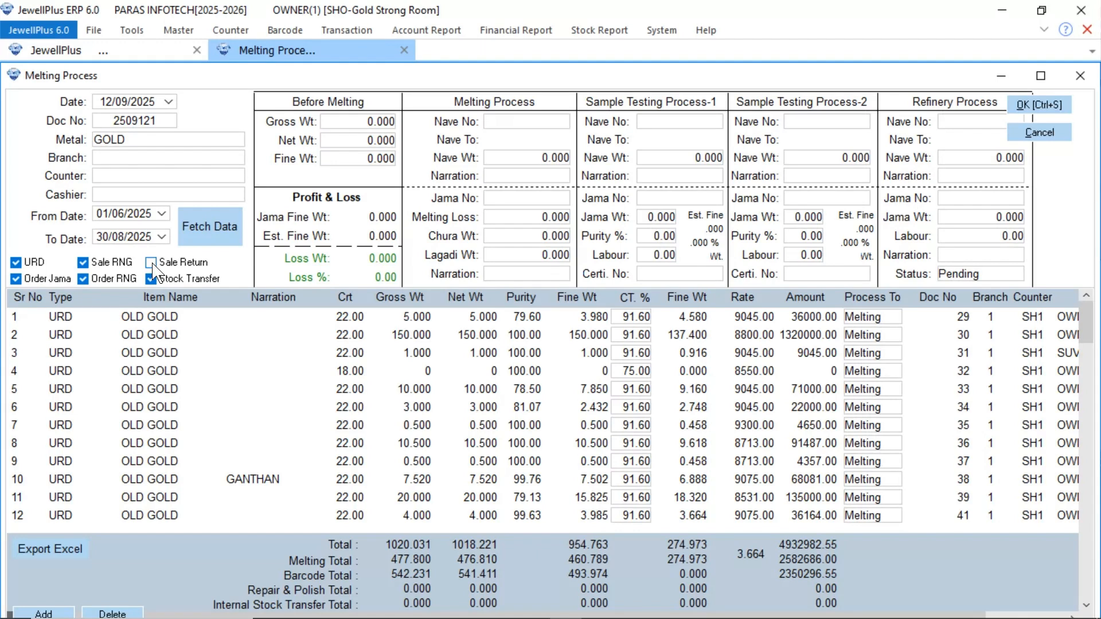
pyautogui.click(151, 279)
pyautogui.click(15, 282)
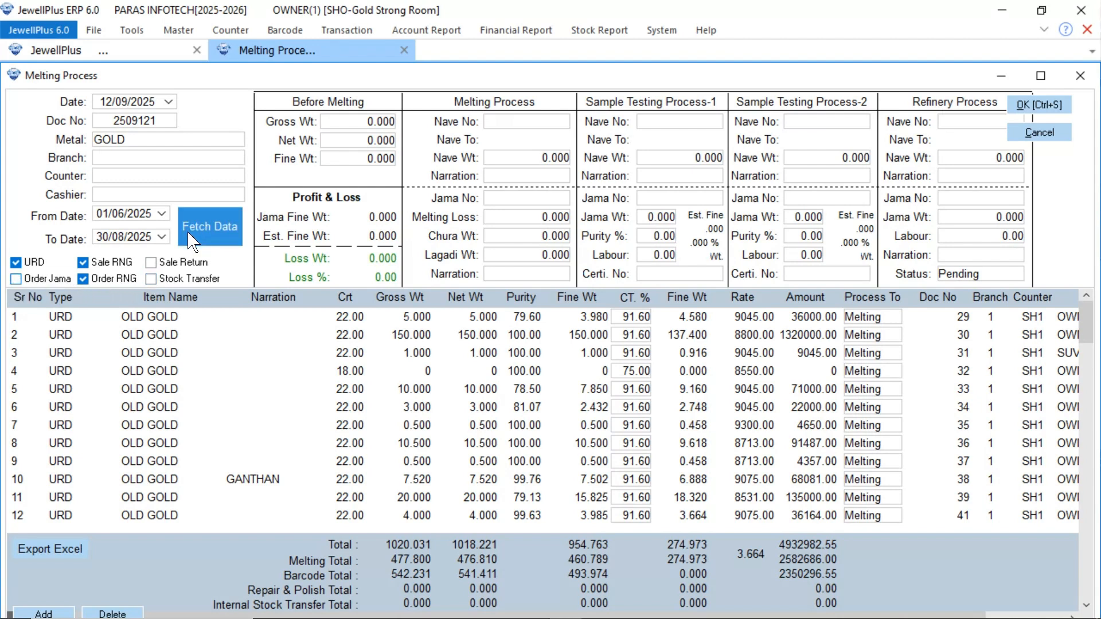
pyautogui.click(208, 224)
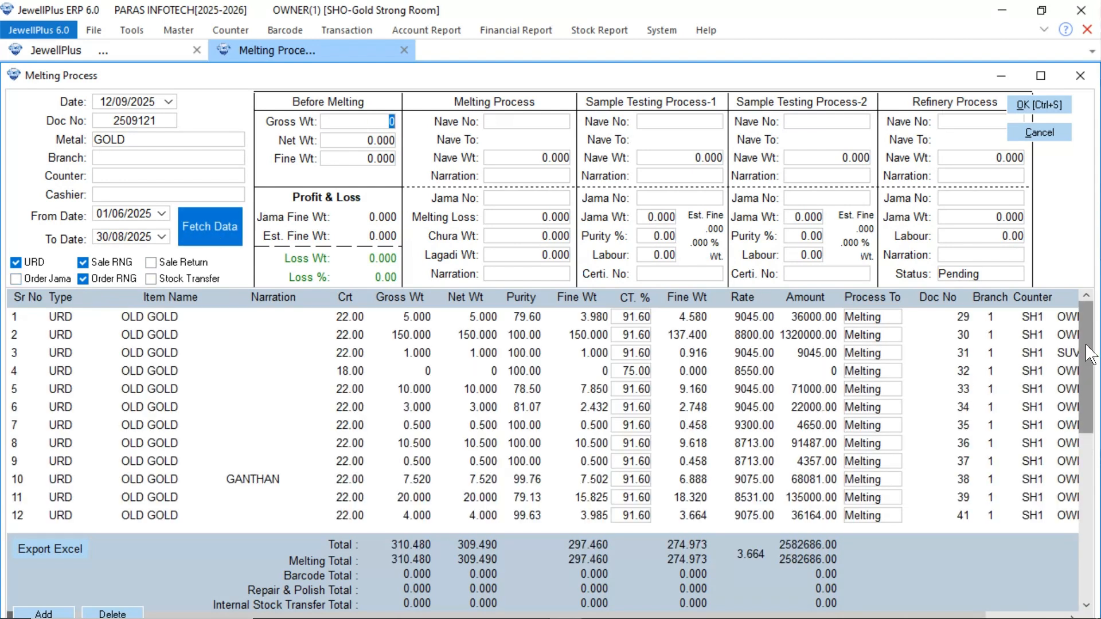
pyautogui.moveTo(1086, 344); pyautogui.dragTo(1093, 296)
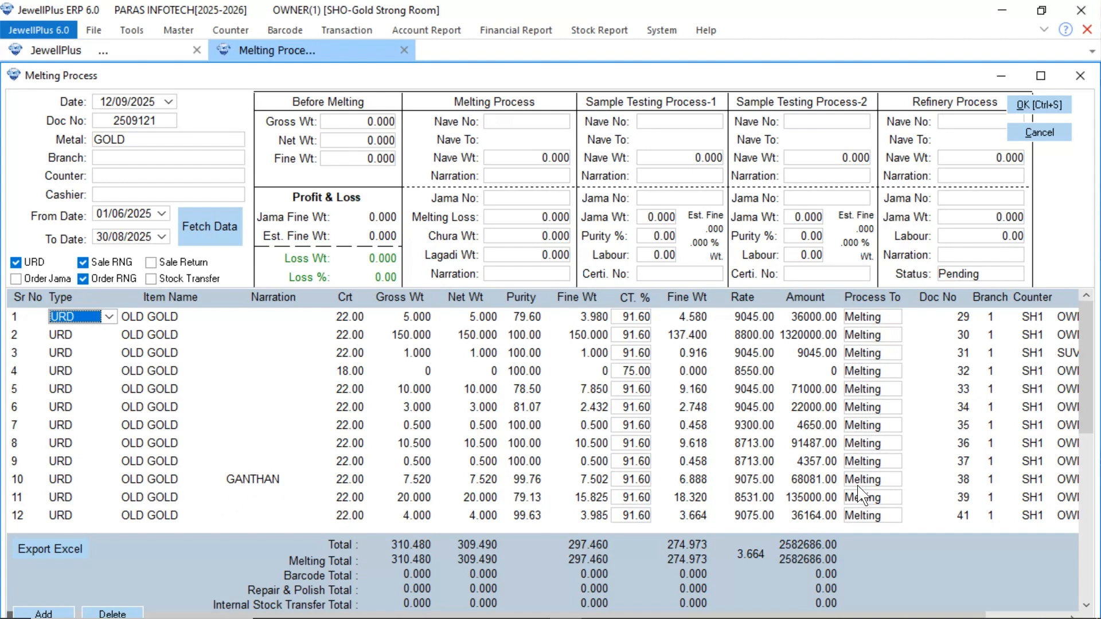
# Step: Set the process of the GANTHAN item in row 10 to Barcode and switch it to Repair & Polish
pyautogui.click(872, 481)
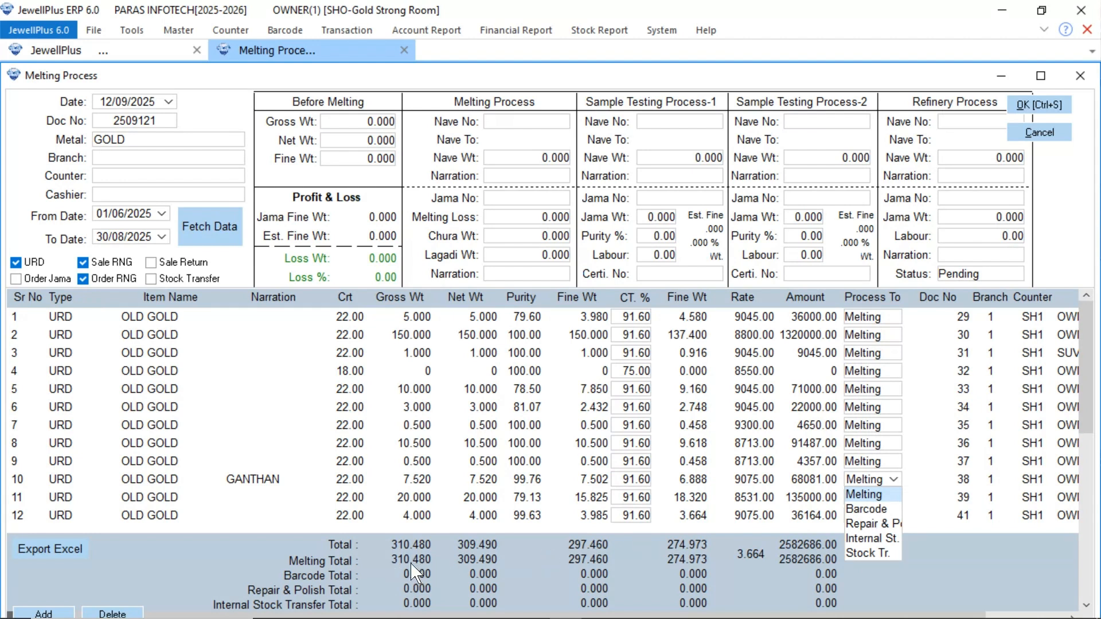
pyautogui.click(872, 509)
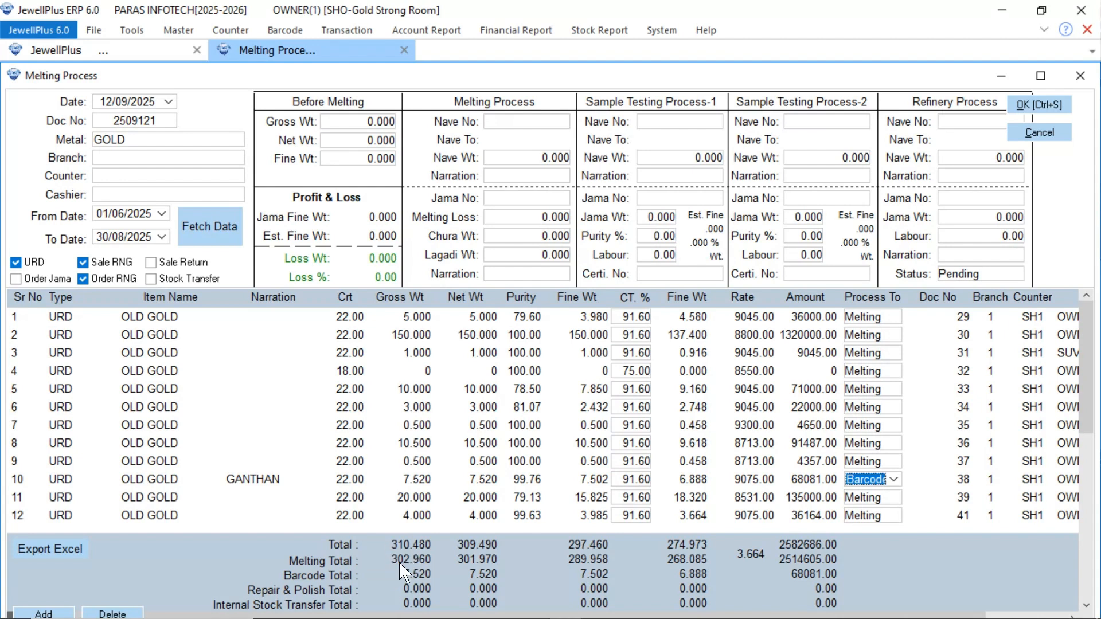
pyautogui.click(895, 479)
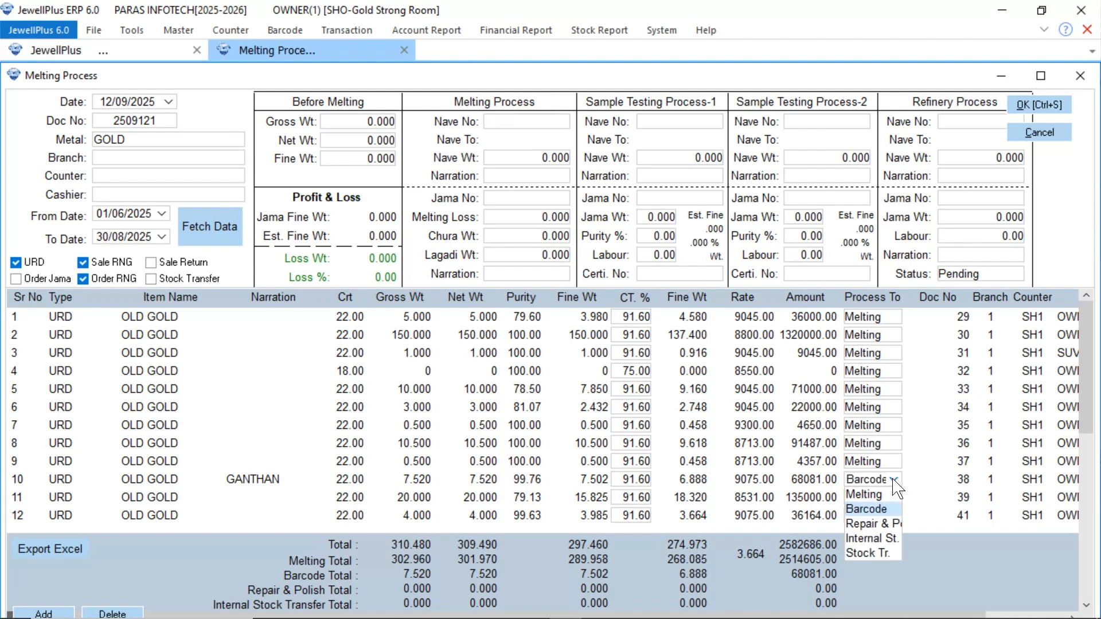
pyautogui.click(870, 524)
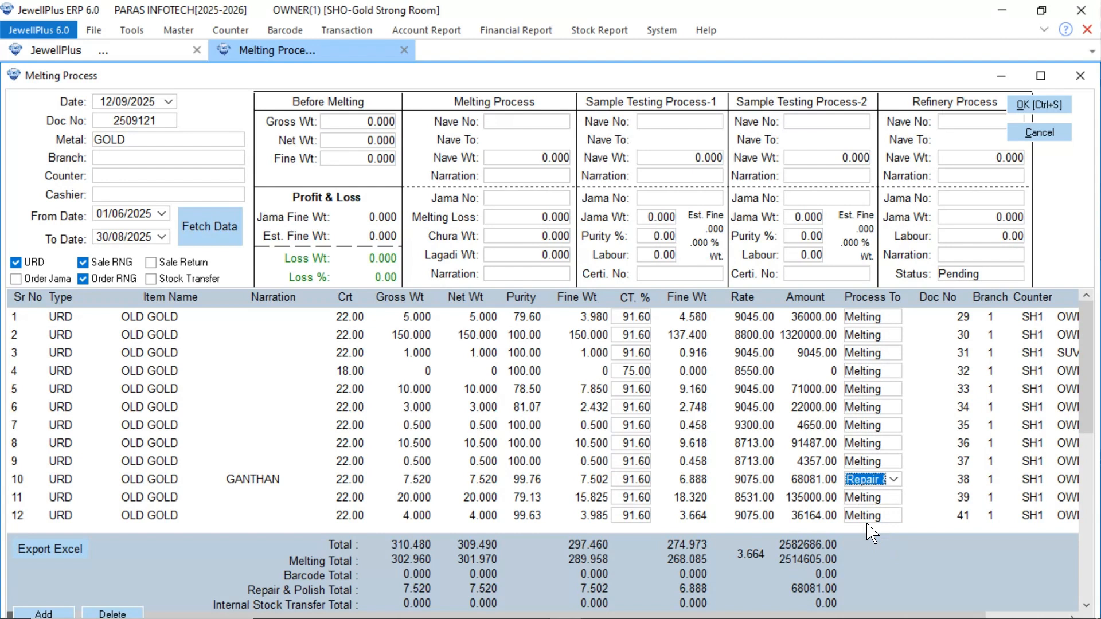
pyautogui.click(895, 480)
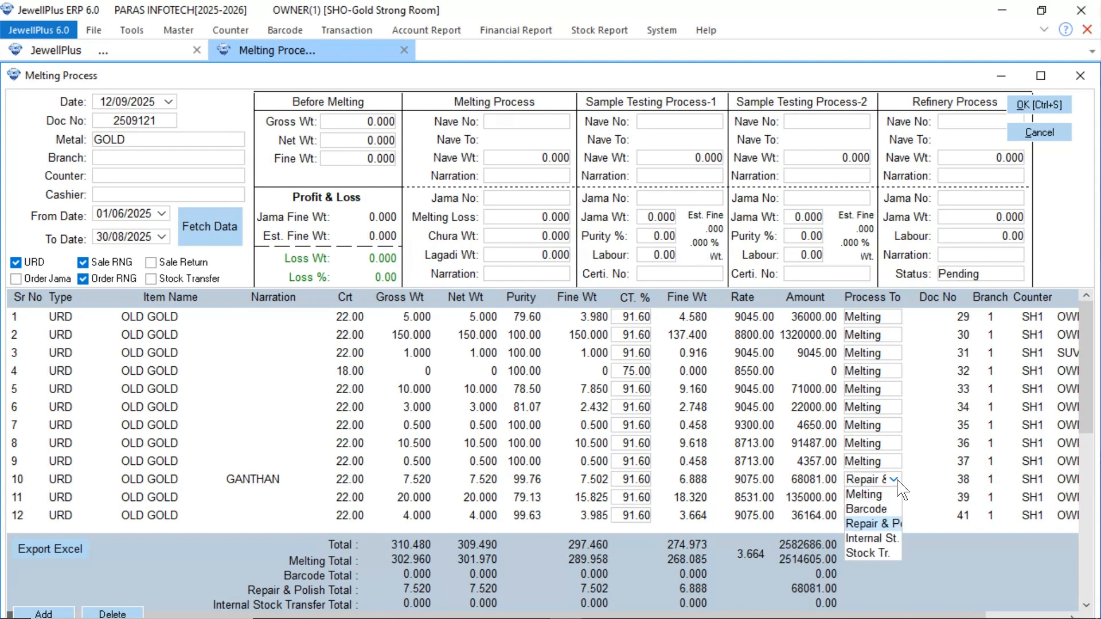
pyautogui.click(875, 528)
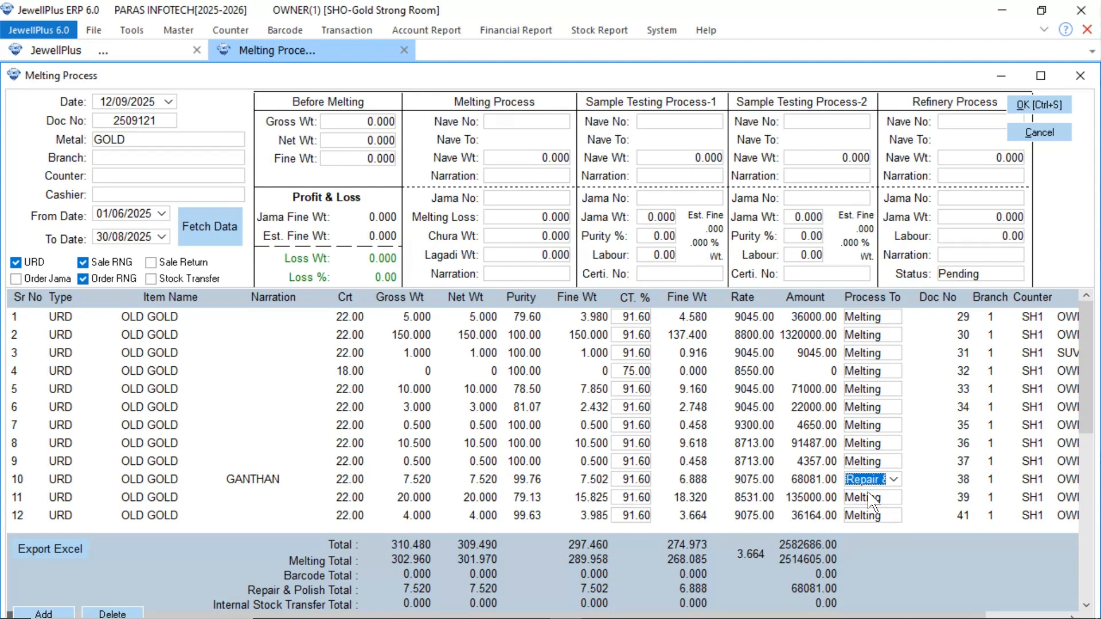
# Step: Set row 11's process to Internal Stock Transfer and switch it back to Melting
pyautogui.click(871, 498)
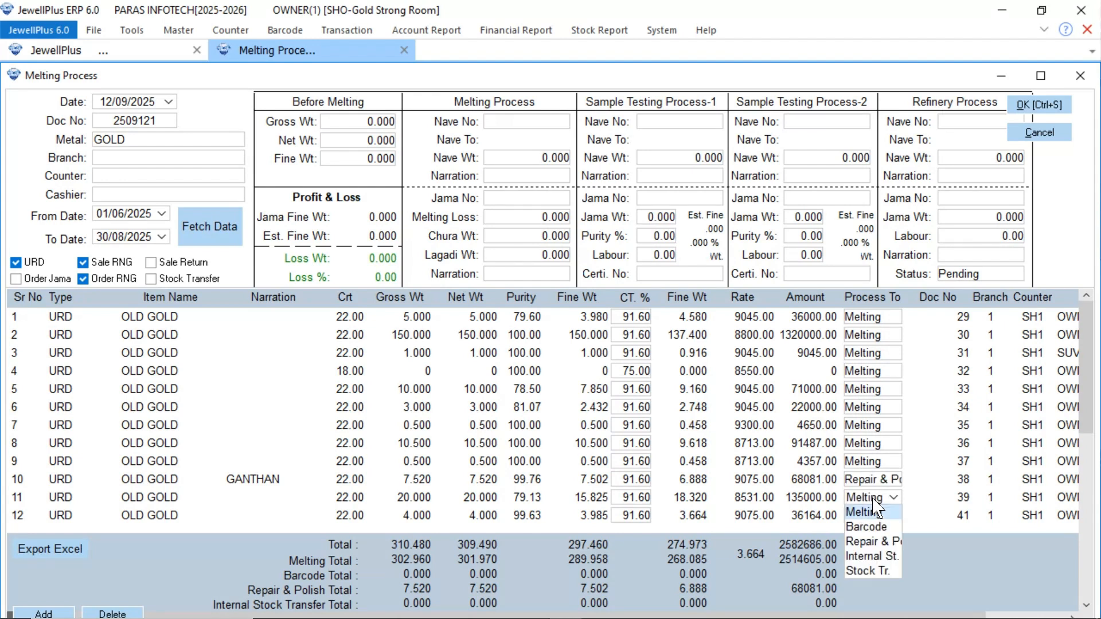
pyautogui.click(869, 556)
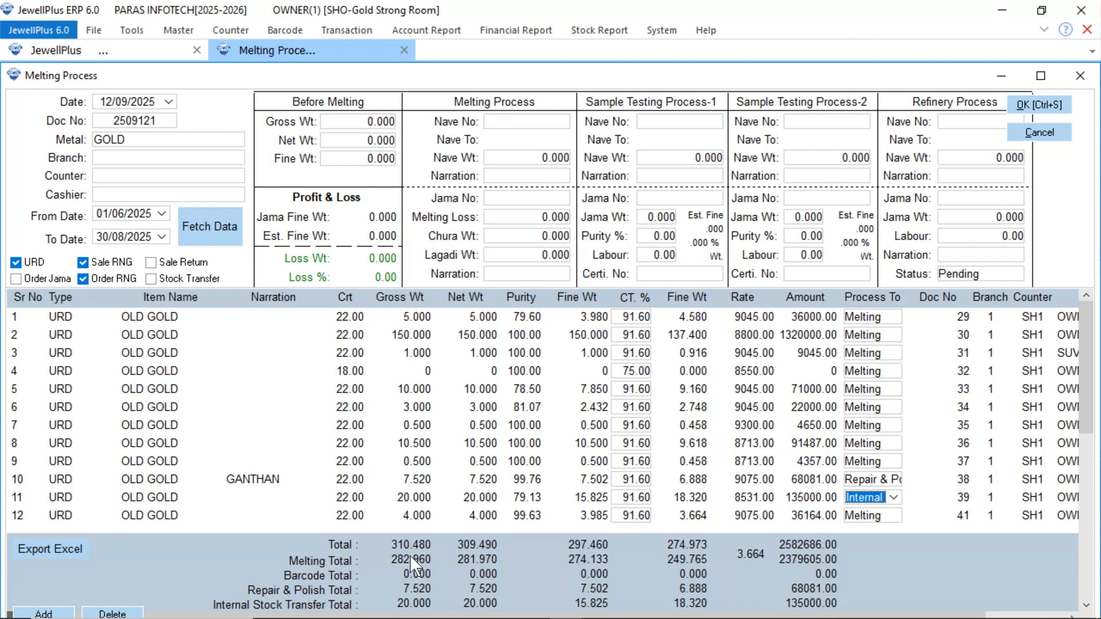
pyautogui.click(894, 499)
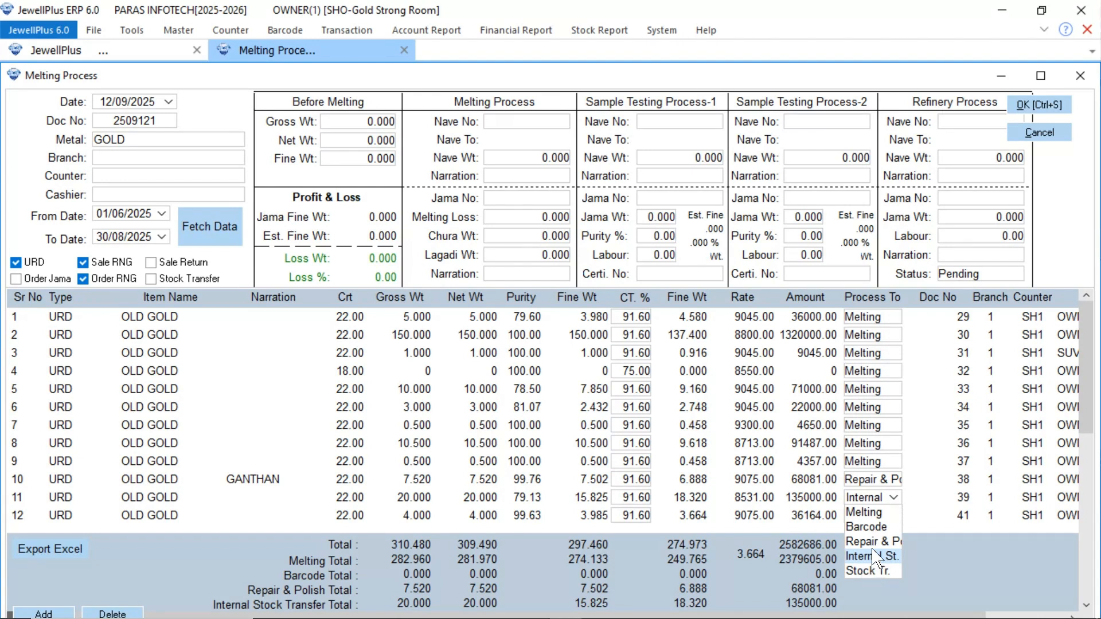
pyautogui.click(881, 513)
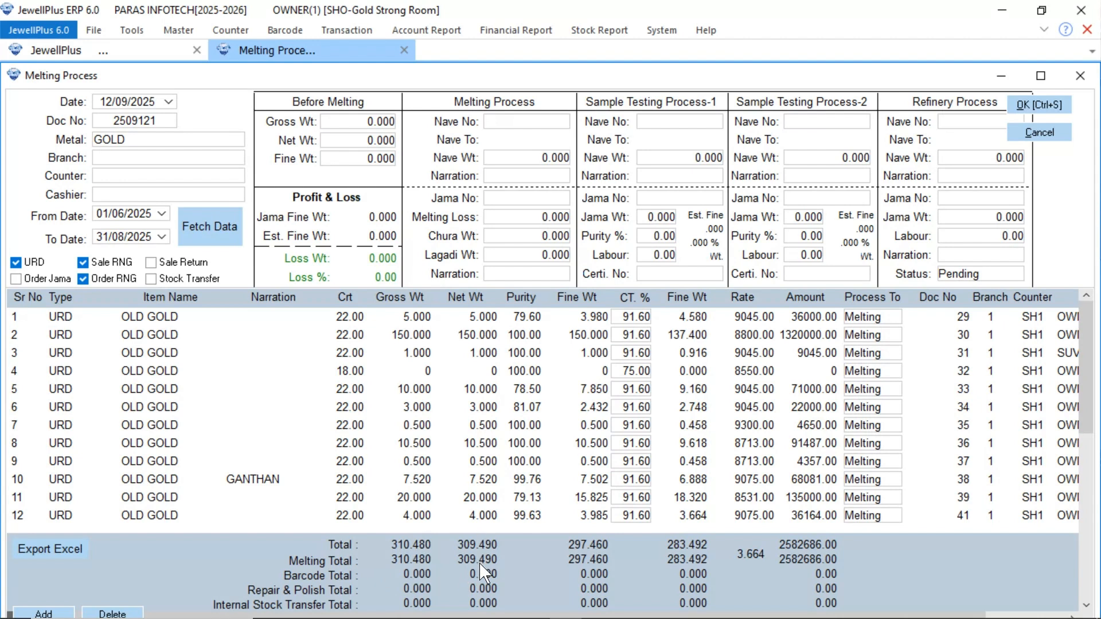
# Step: Enter the before-melting weights: gross 310.480, net 309.490 and fine 283.492
pyautogui.click(338, 122)
pyautogui.write('310.480')
pyautogui.press('Return')
pyautogui.write('309.490')
pyautogui.write('3.')
pyautogui.write('492')
pyautogui.press('Return')
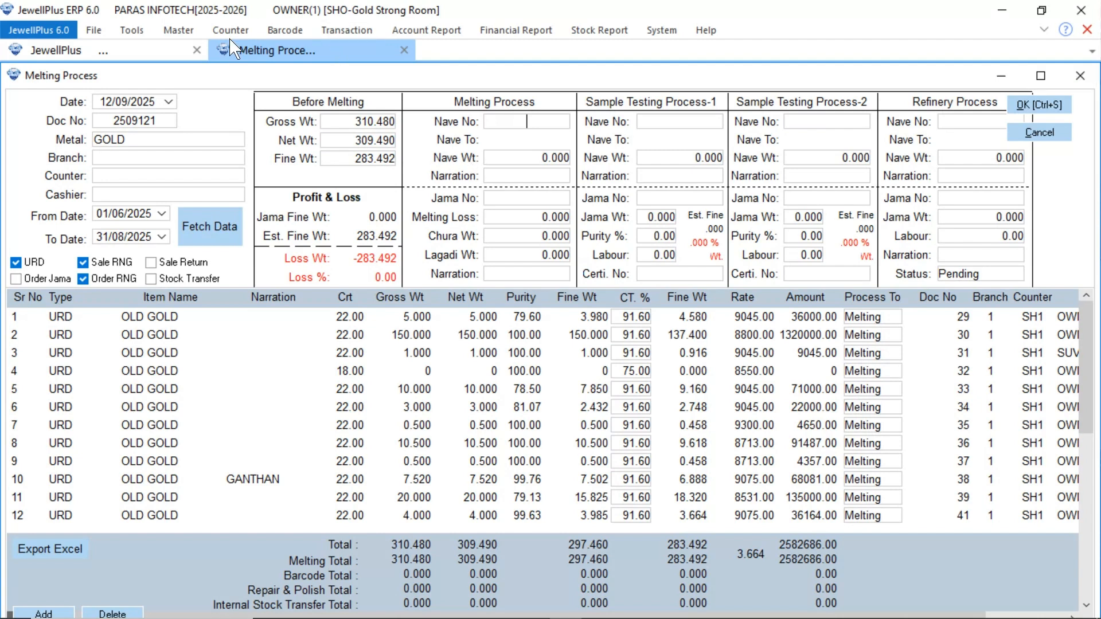
# Step: Look up MELTING A/C in the Account Master, check its account group and close the record
pyautogui.click(184, 31)
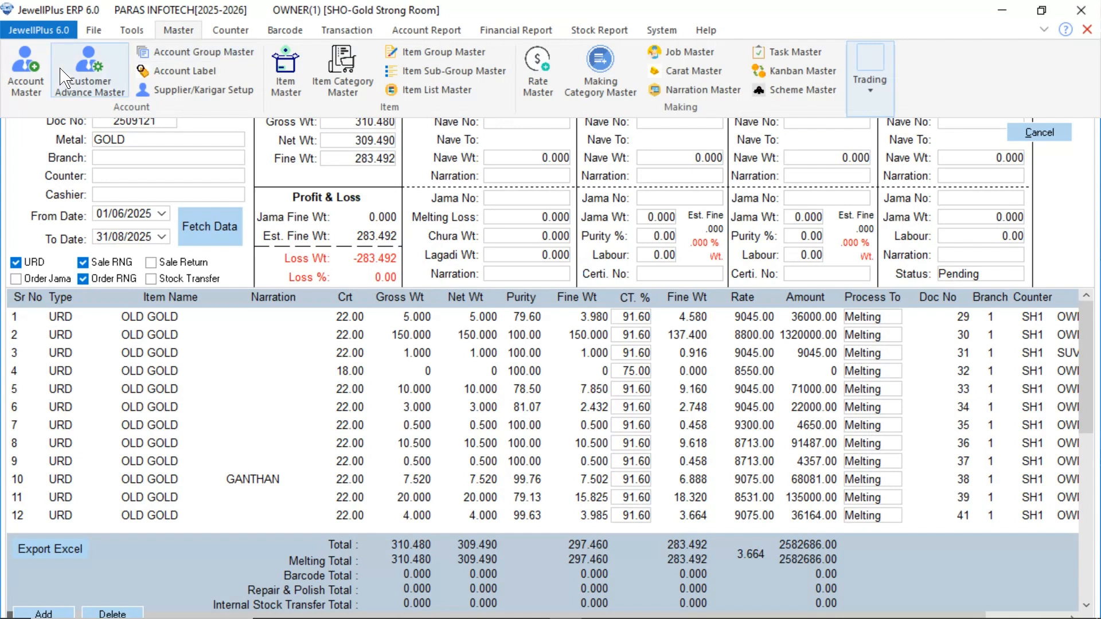
pyautogui.click(39, 85)
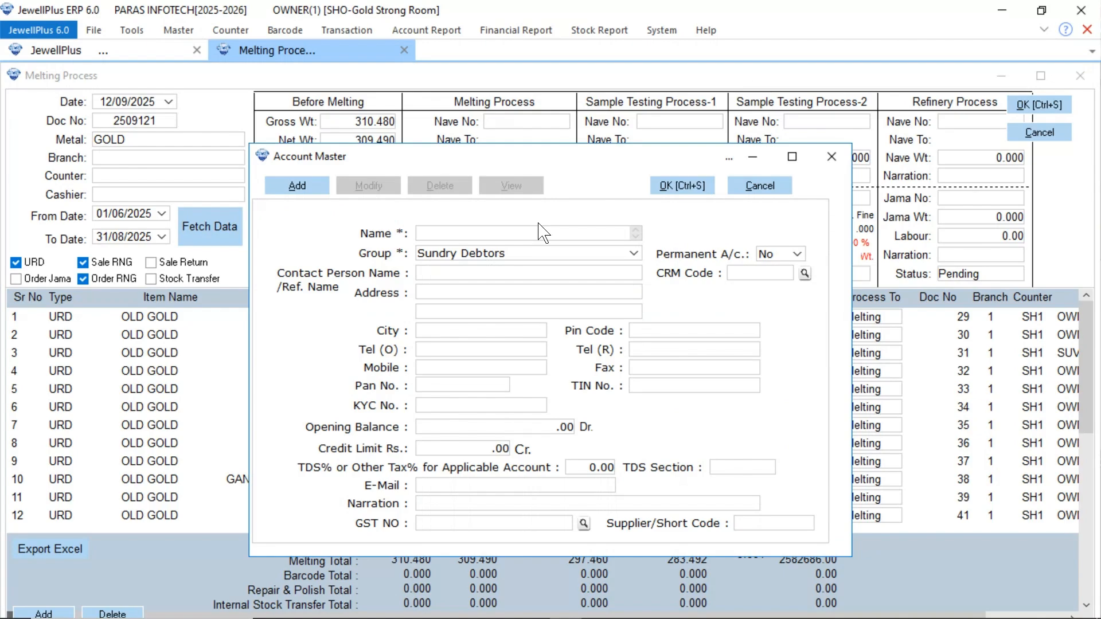
pyautogui.click(757, 188)
pyautogui.click(380, 184)
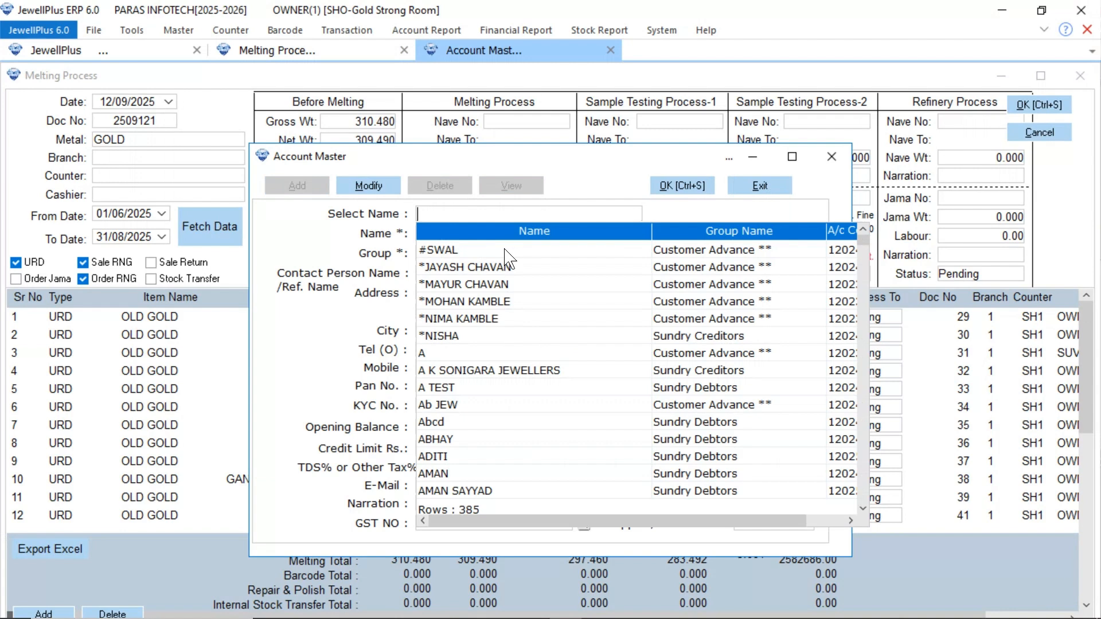
pyautogui.write('MELTING A/C [120251129')
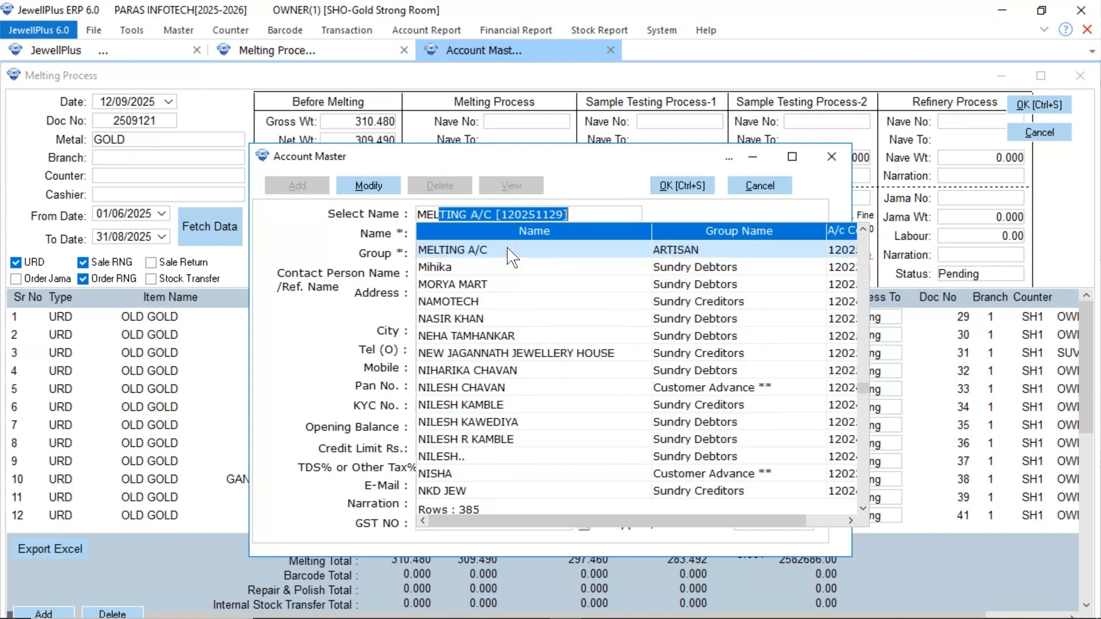
pyautogui.click(512, 250)
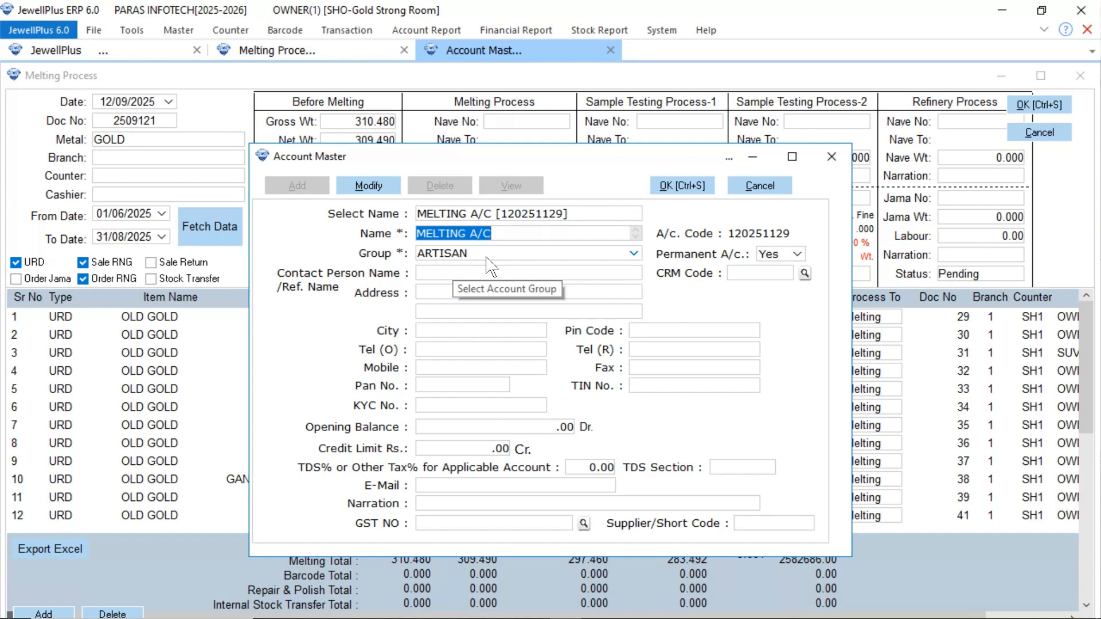
pyautogui.click(831, 157)
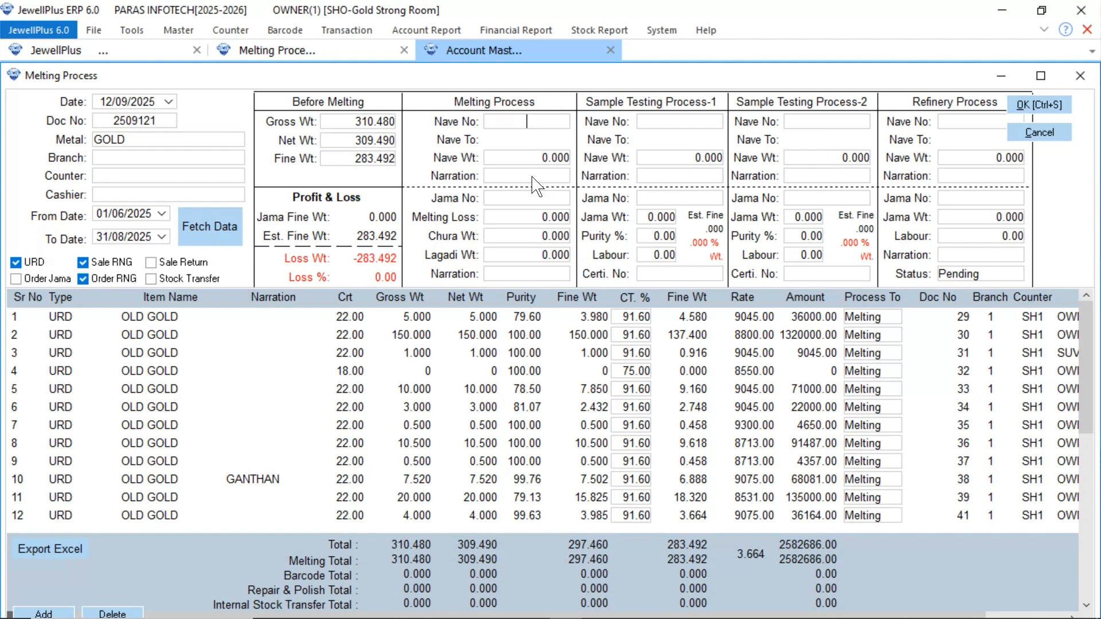
# Step: Start a new Nave Voucher for the account MELTING A/C
pyautogui.click(349, 29)
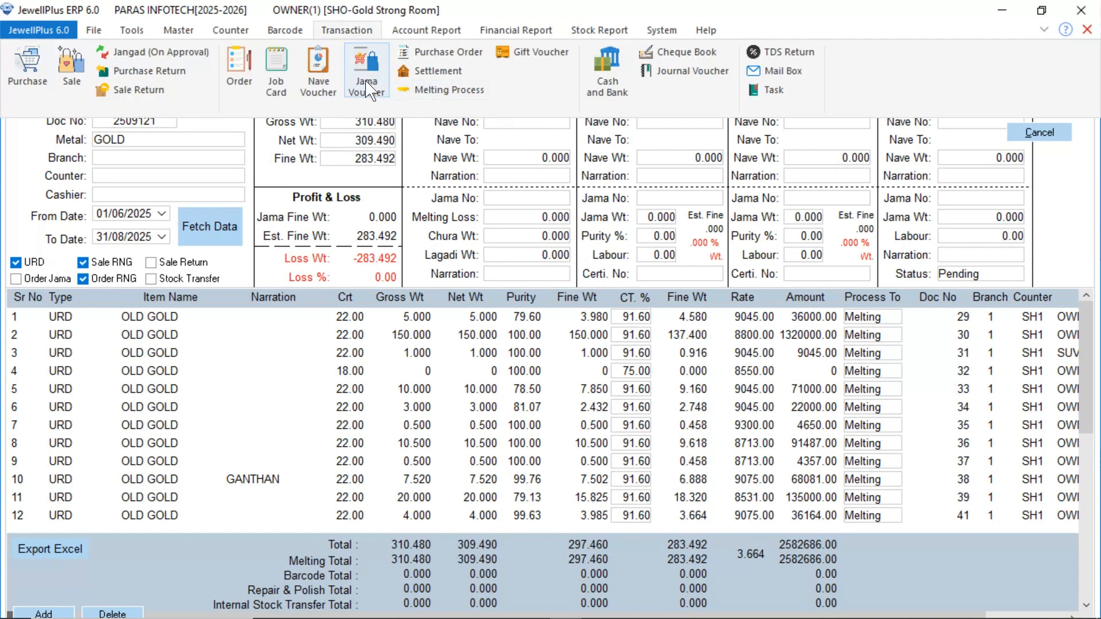
pyautogui.click(325, 75)
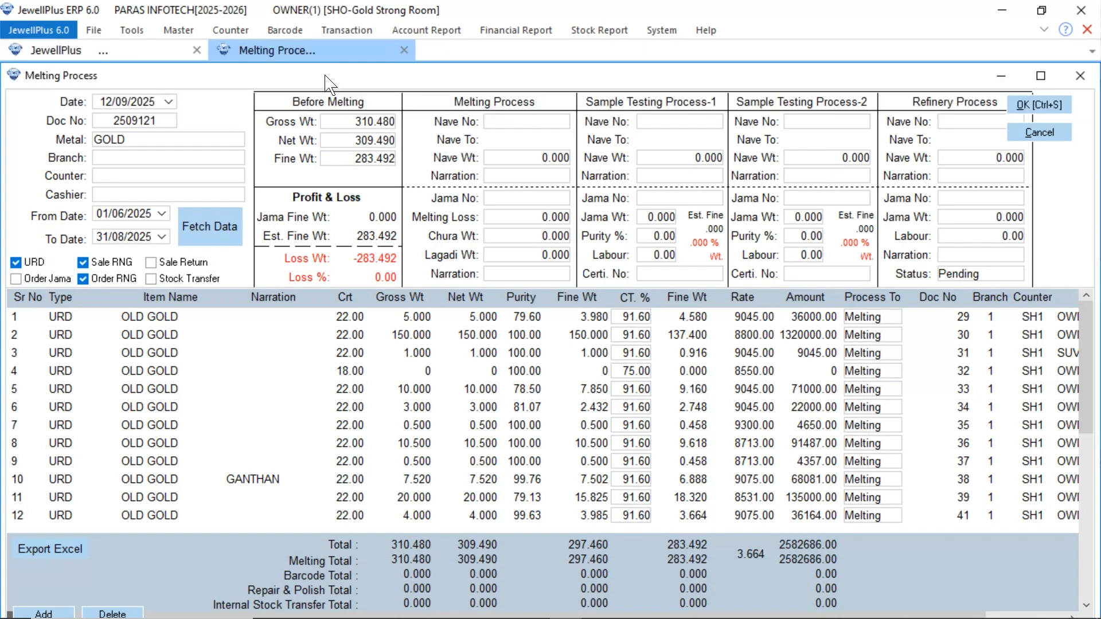
pyautogui.click(370, 196)
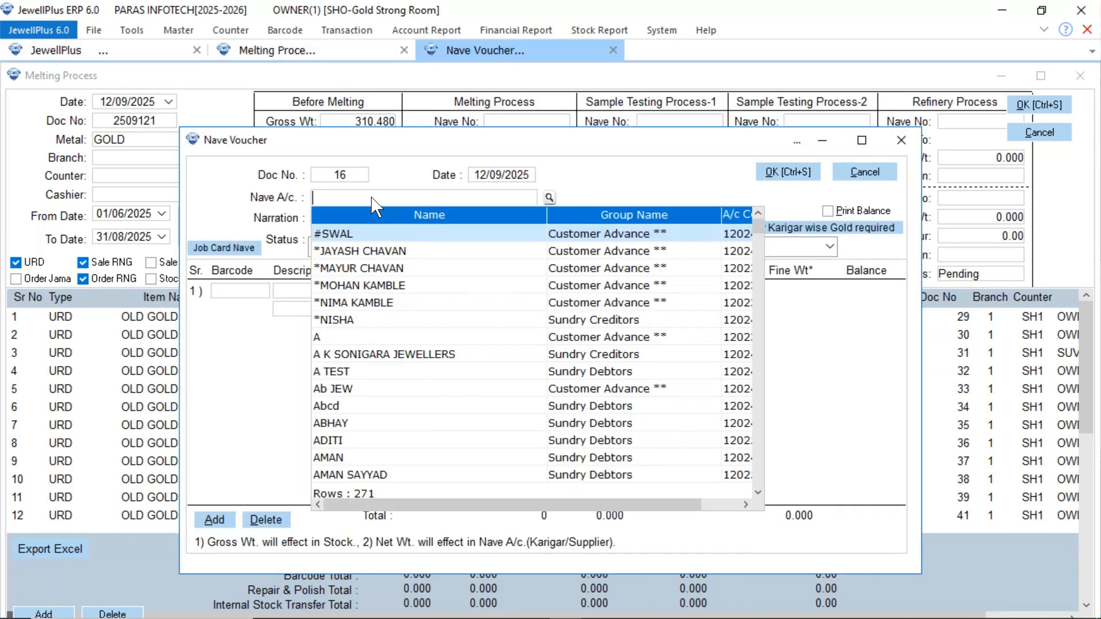
pyautogui.write('MELTING A/C [120251129')
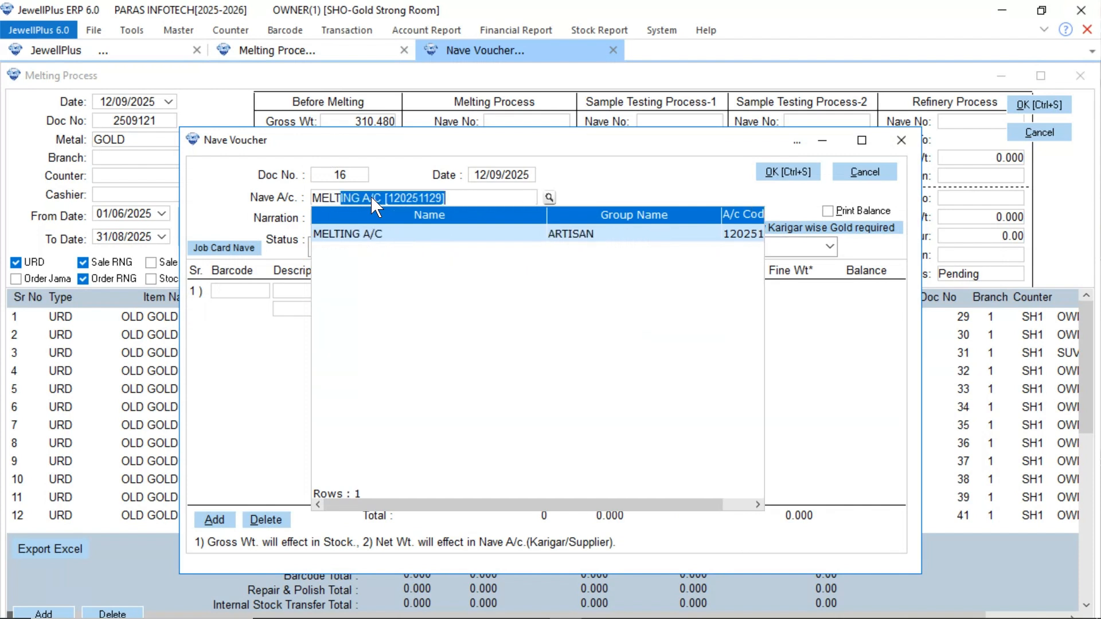
pyautogui.press('Return')
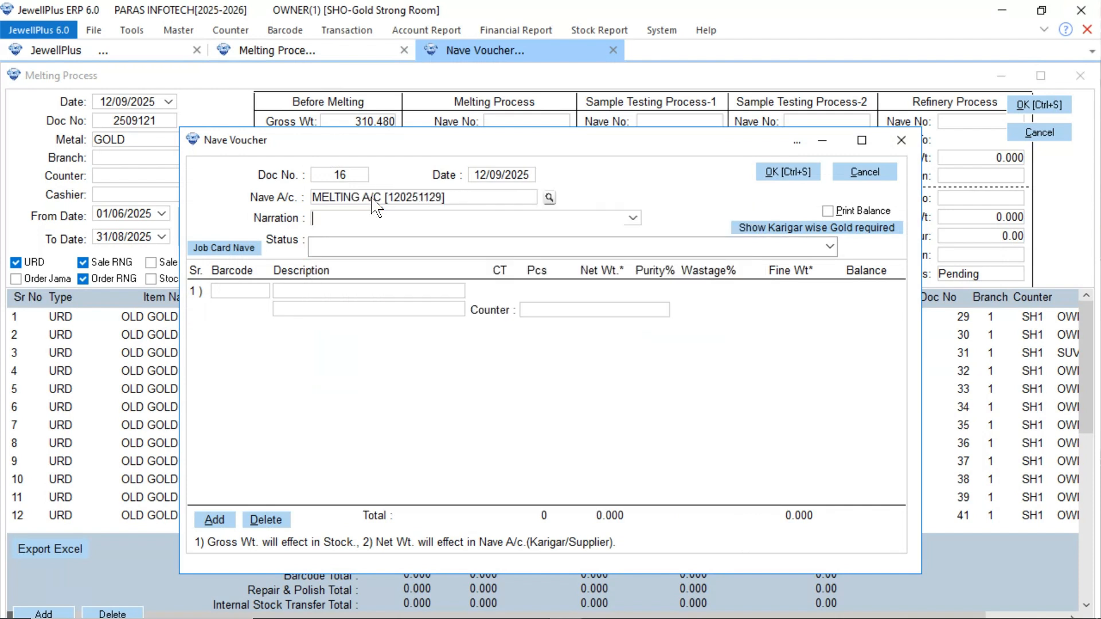
# Step: Add OLD GOLD [G] to the voucher's first line with a net weight of 309.490
pyautogui.click(299, 290)
pyautogui.write('OL')
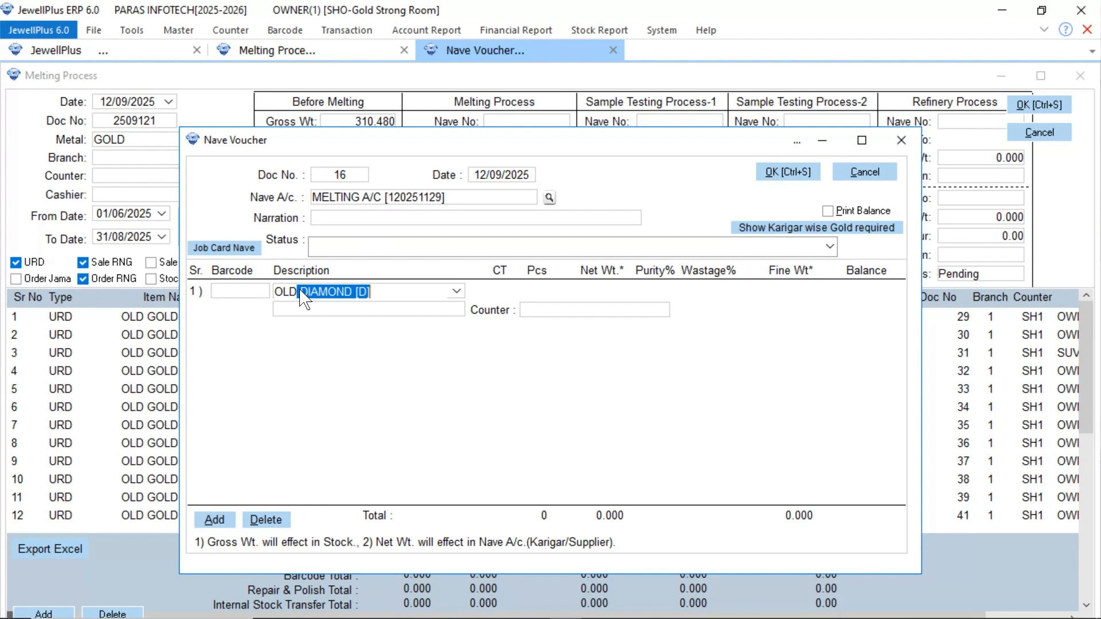
pyautogui.write('D GOL')
pyautogui.press('Return')
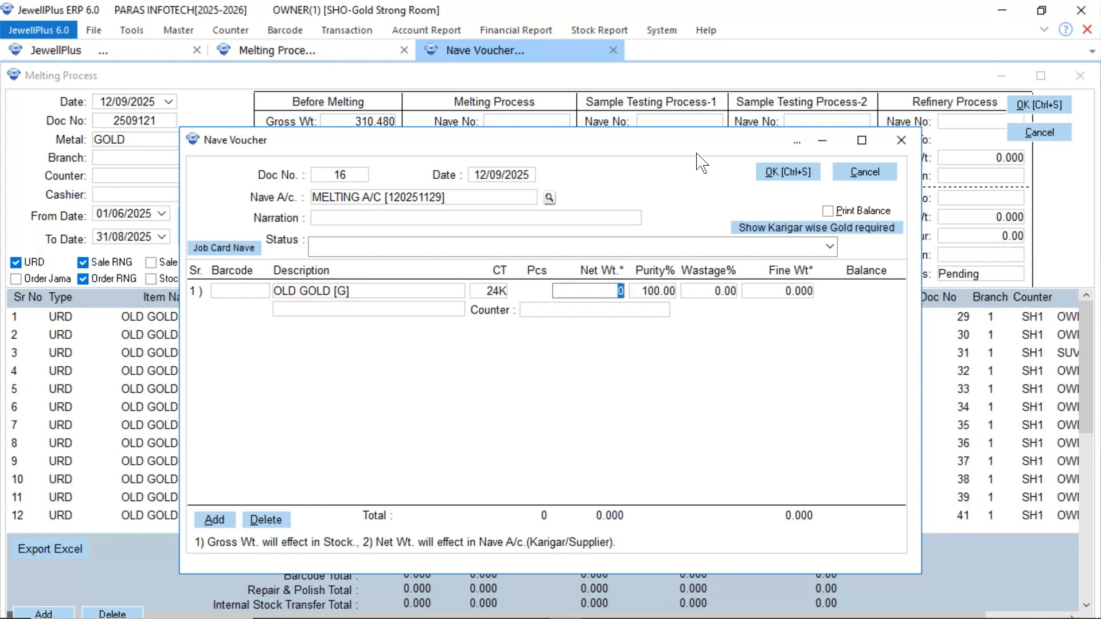
pyautogui.moveTo(692, 148); pyautogui.dragTo(683, 226)
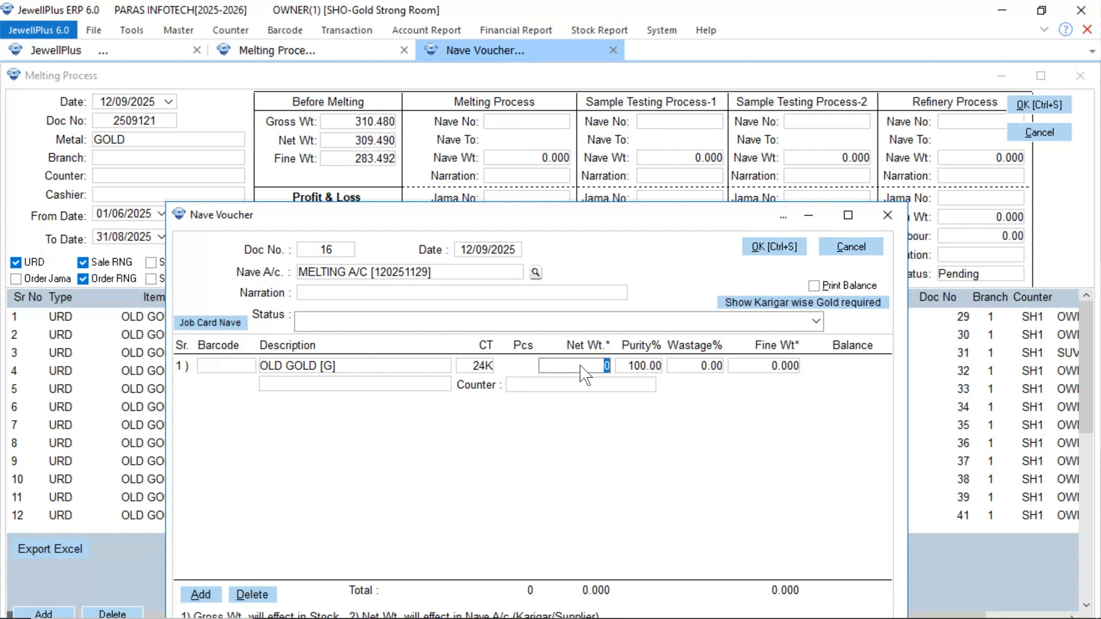
pyautogui.write('309.490')
pyautogui.press('Return')
pyautogui.press('Return')
# Step: Assign the OLD GOLD line to the Gold Strong Room counter, then save and close the Nave Voucher
pyautogui.write('G')
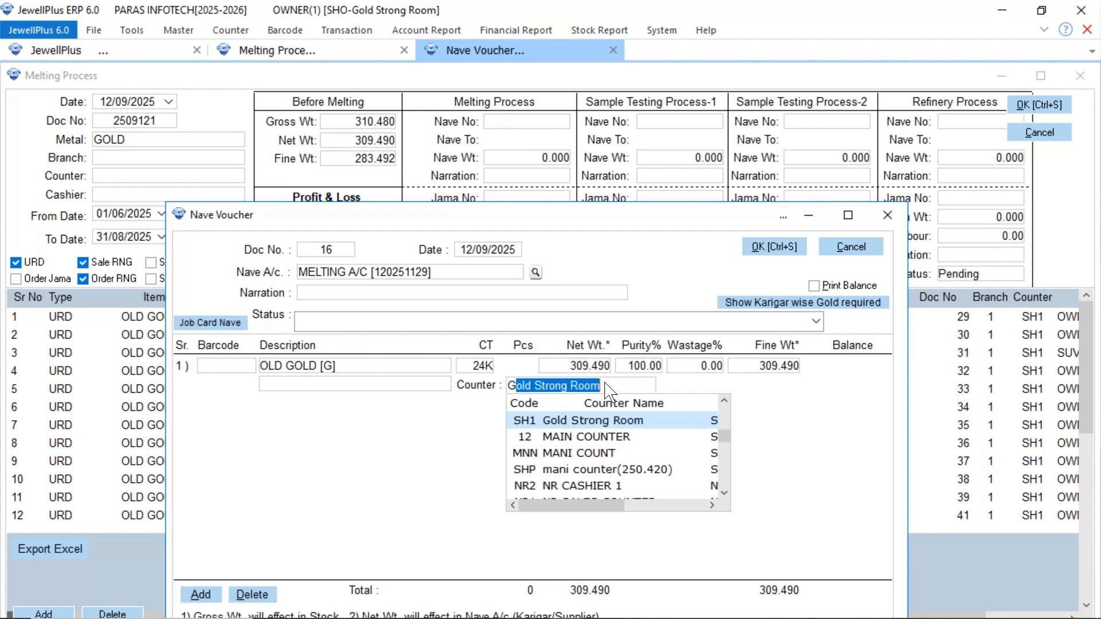
pyautogui.write('ol')
pyautogui.press('Return')
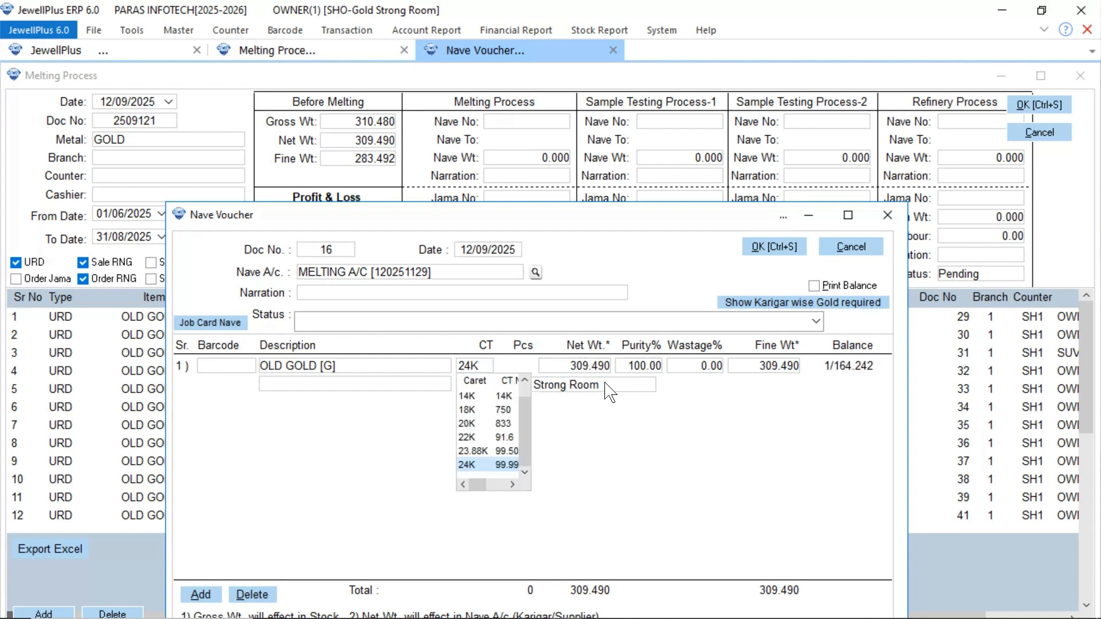
pyautogui.click(398, 385)
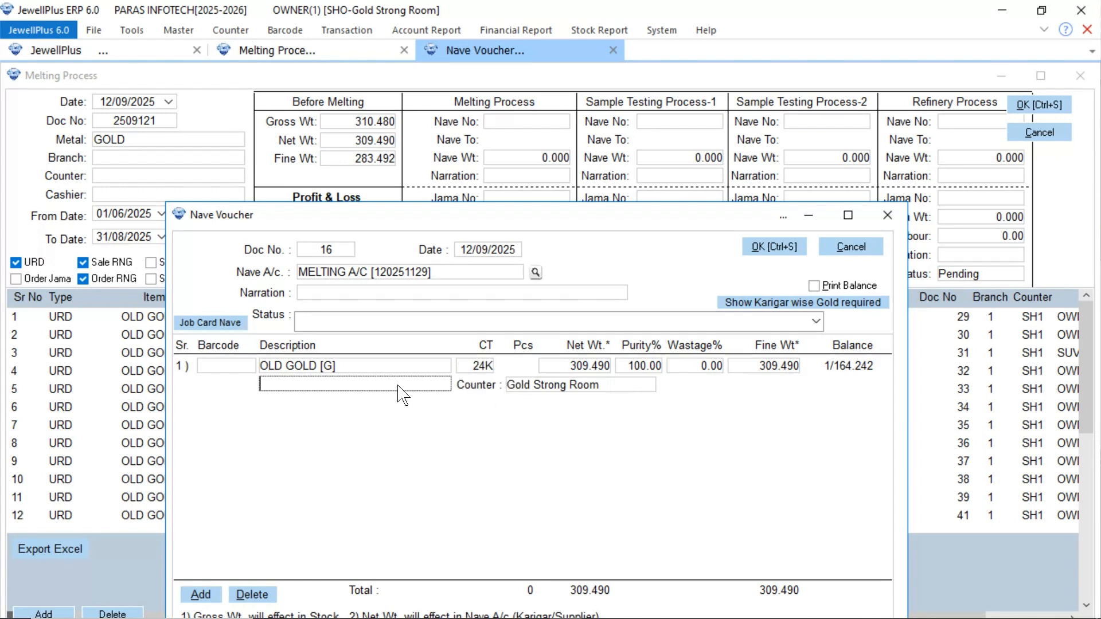
pyautogui.click(770, 248)
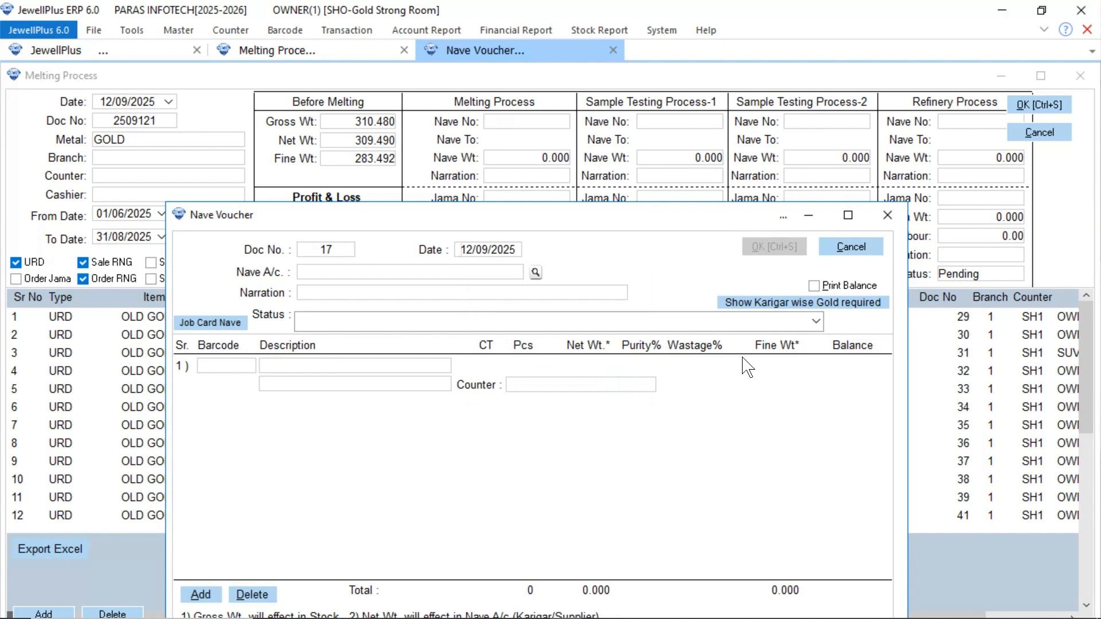
pyautogui.click(887, 216)
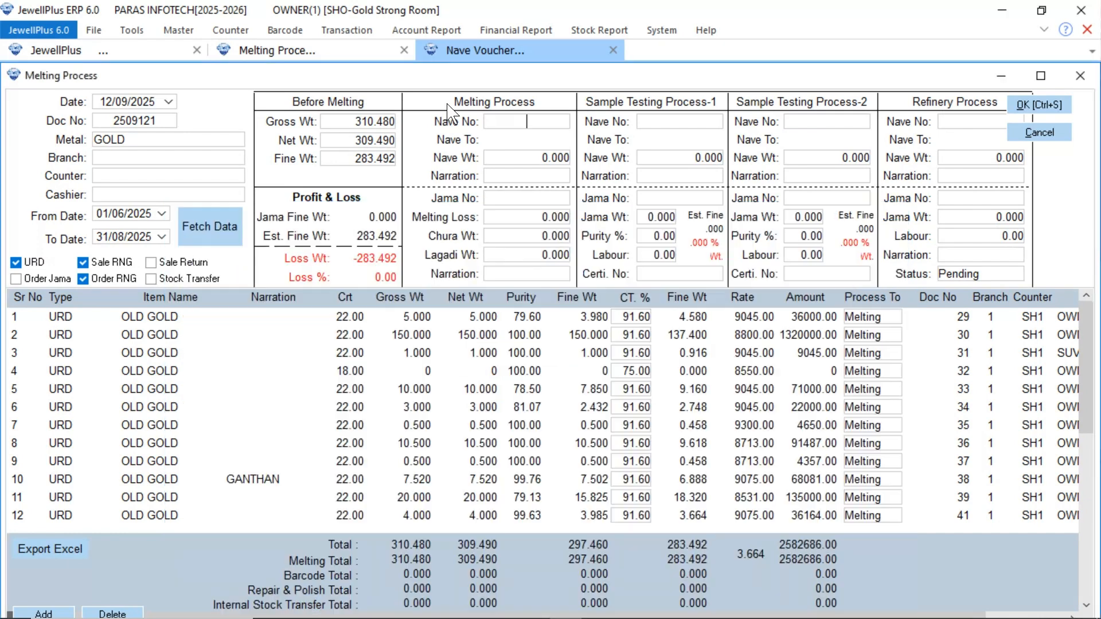
# Step: Start a new Jama Voucher for the account MELTING A/C
pyautogui.click(346, 32)
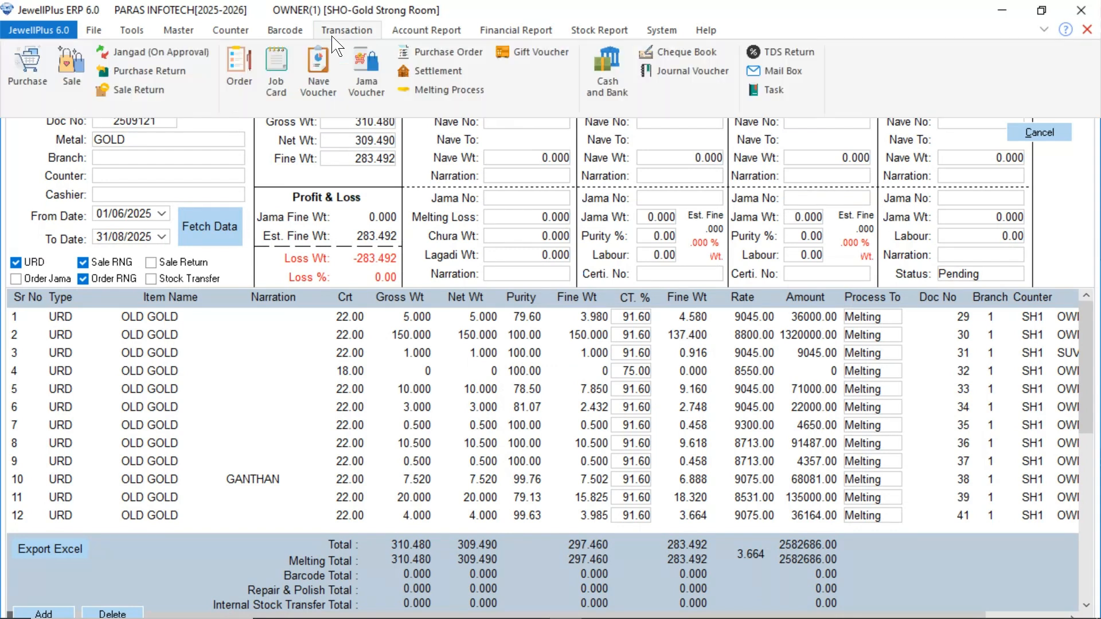
pyautogui.click(356, 100)
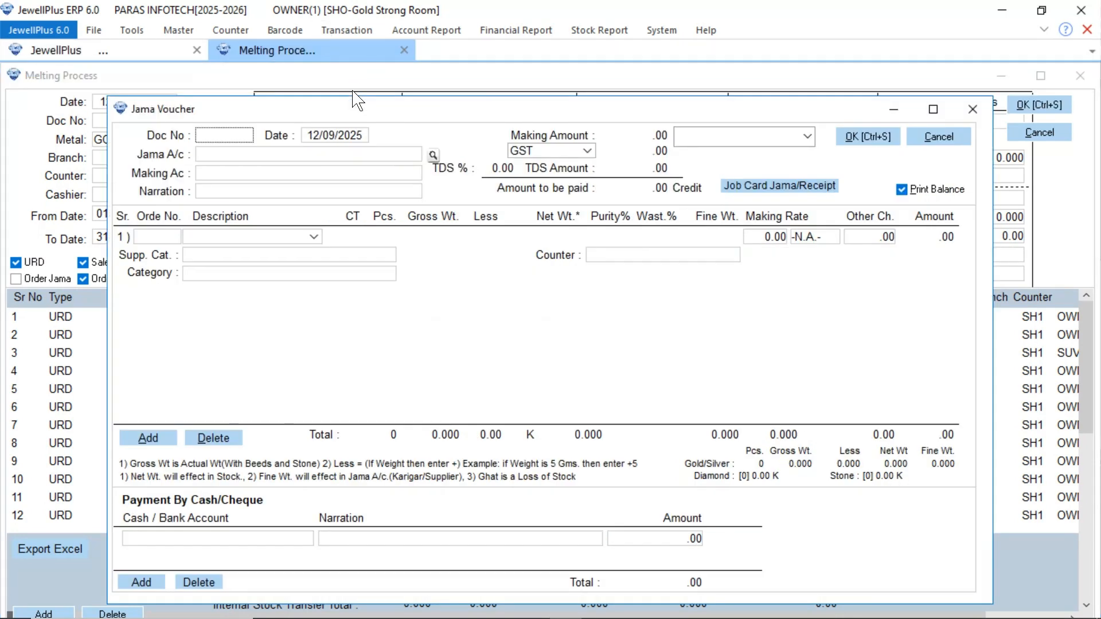
pyautogui.click(294, 154)
pyautogui.write('MELTING A/C [120251129')
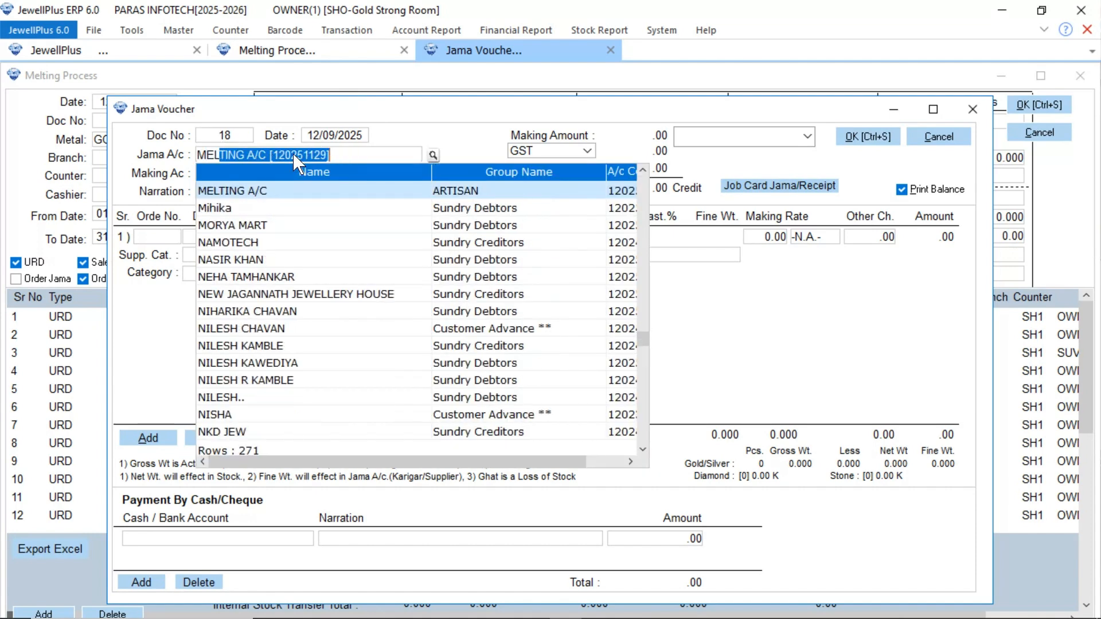
pyautogui.press('Return')
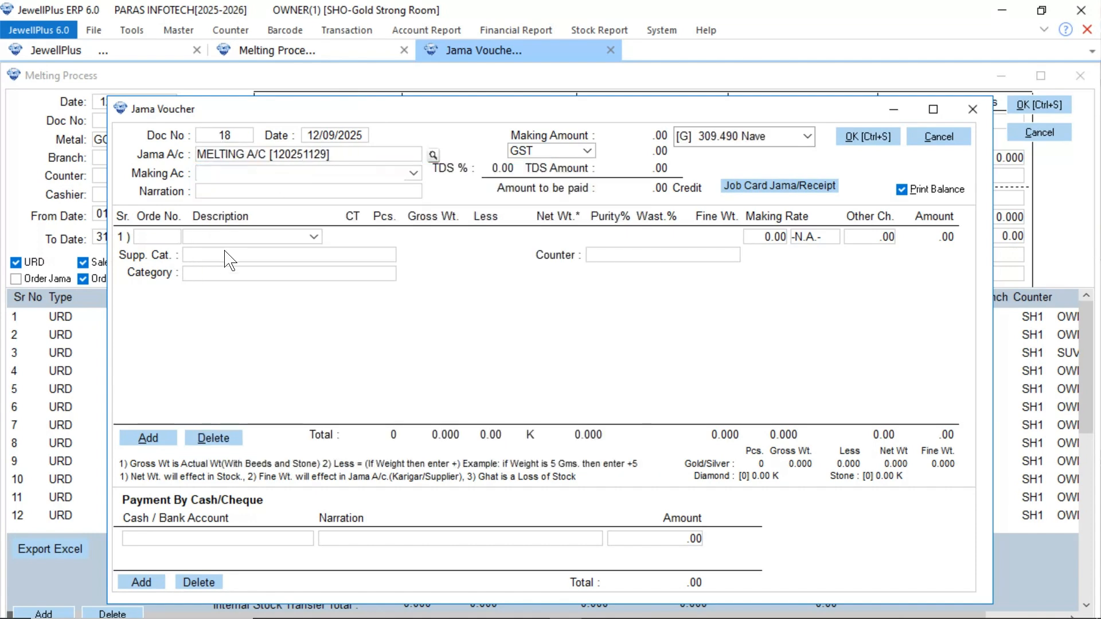
# Step: Add LAGDI [G] to the Jama Voucher's first line with a gross weight of 309 and 100% purity
pyautogui.click(266, 238)
pyautogui.press('Tab')
pyautogui.write('LAG')
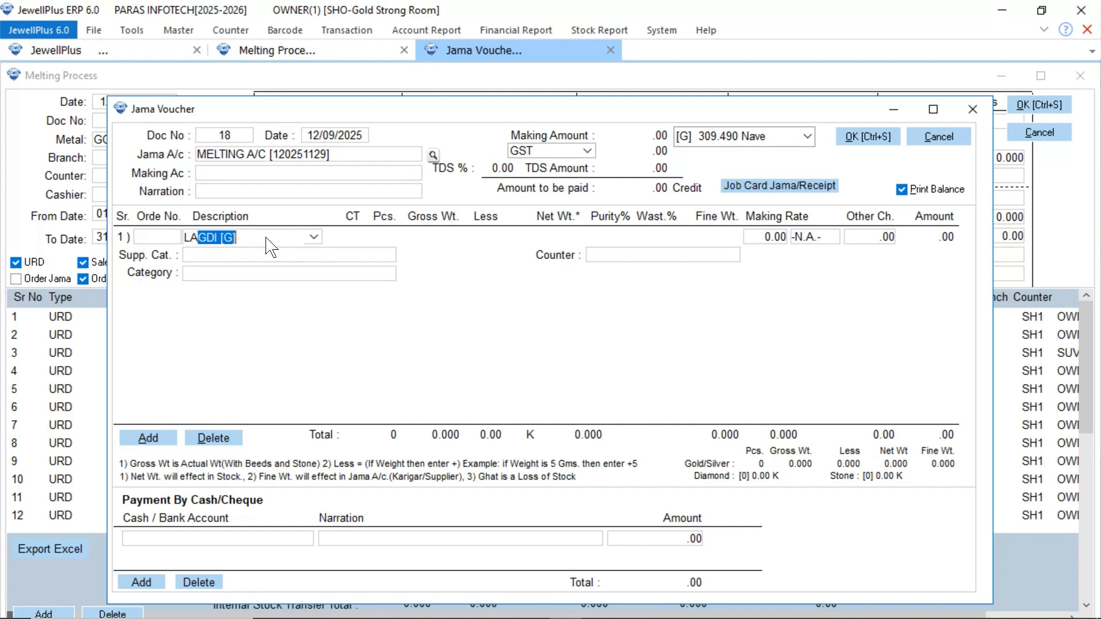
pyautogui.press('Return')
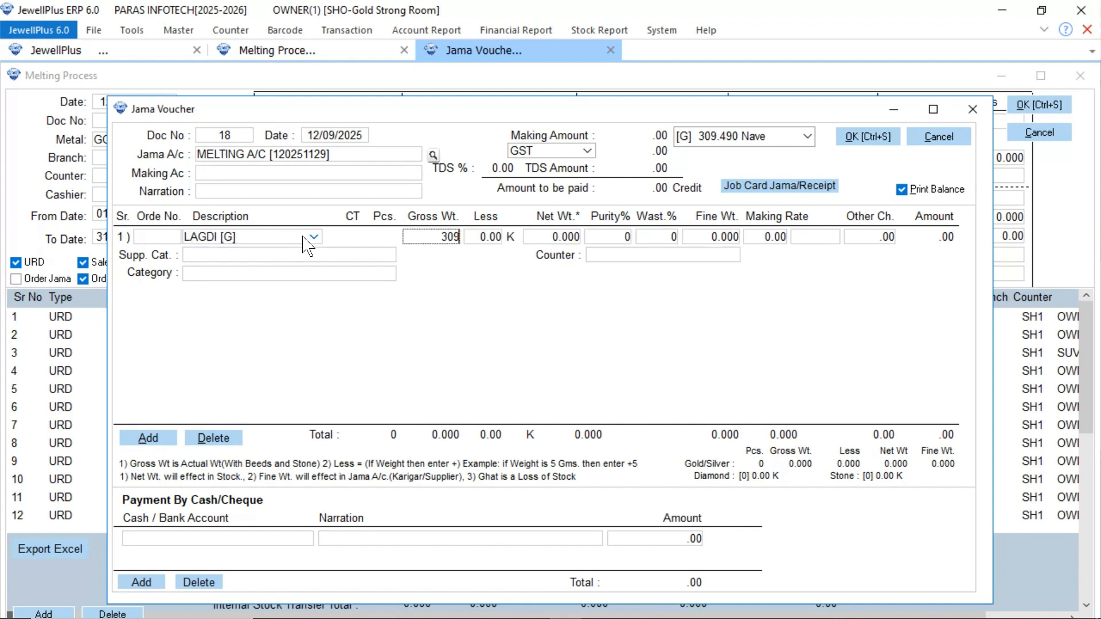
pyautogui.press('Return')
pyautogui.press('Return')
pyautogui.press('Return')
pyautogui.press('Return')
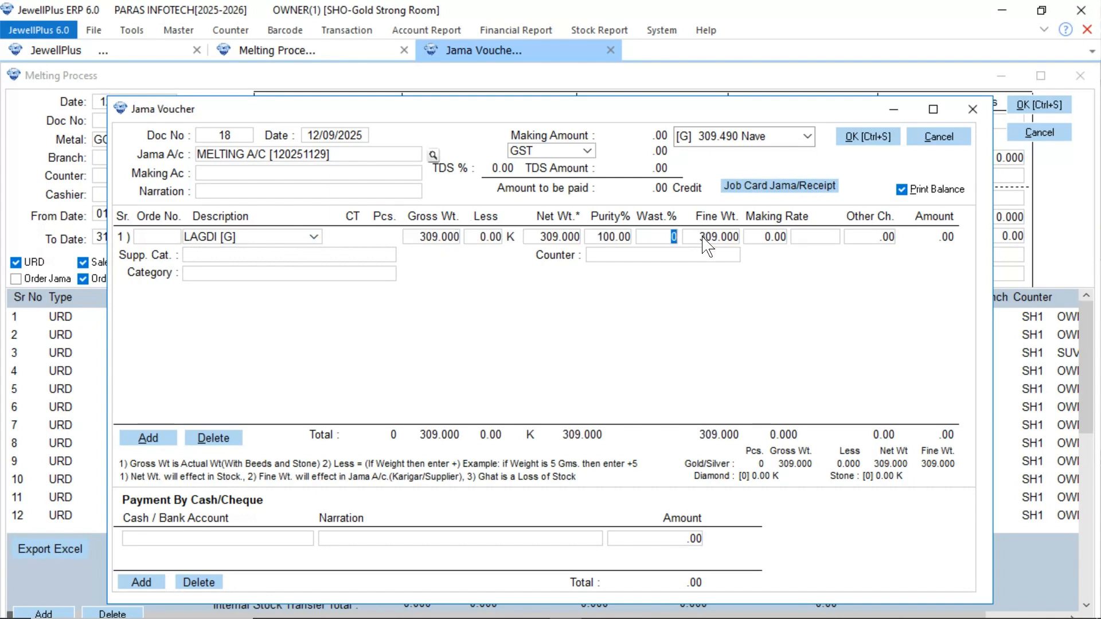
# Step: Set the LAGDI line's fine weight to 309.490, matching the net weight before melting
pyautogui.click(702, 237)
pyautogui.moveTo(688, 114); pyautogui.dragTo(691, 182)
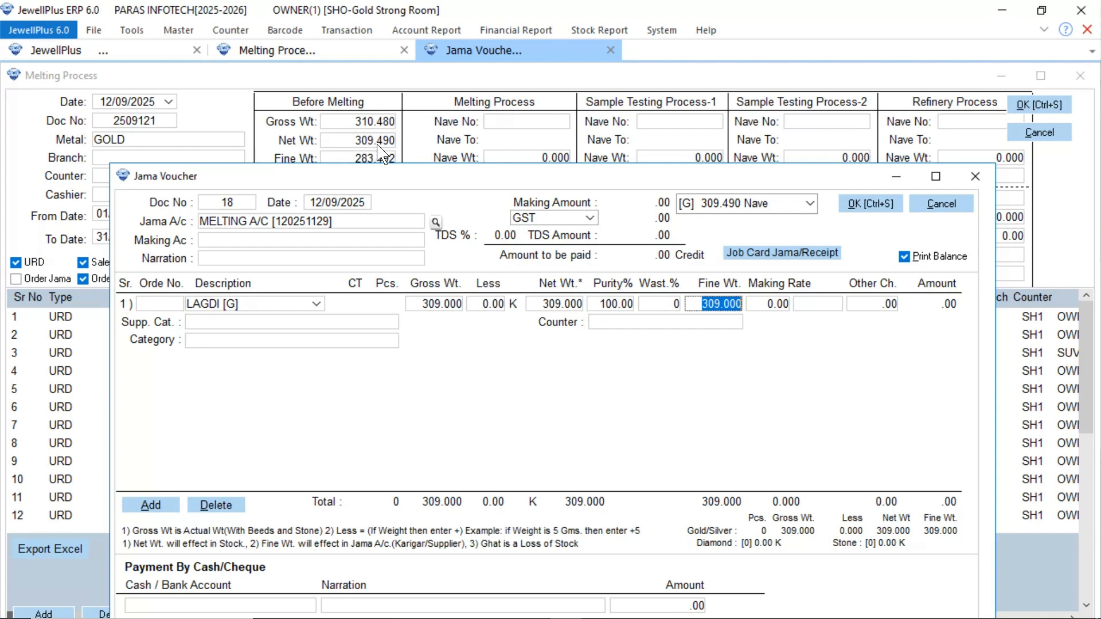
pyautogui.write('309.490')
pyautogui.press('Return')
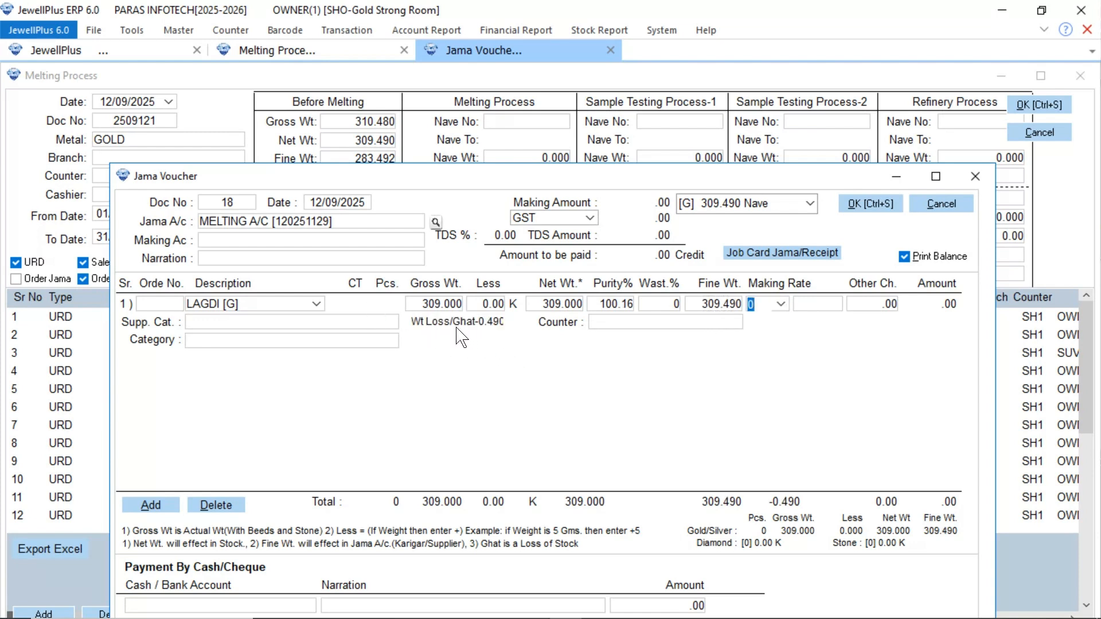
# Step: Assign the LAGDI line to the Gold Strong Room counter and save the Jama Voucher without printing it
pyautogui.click(654, 325)
pyautogui.write('Gold Strong Room')
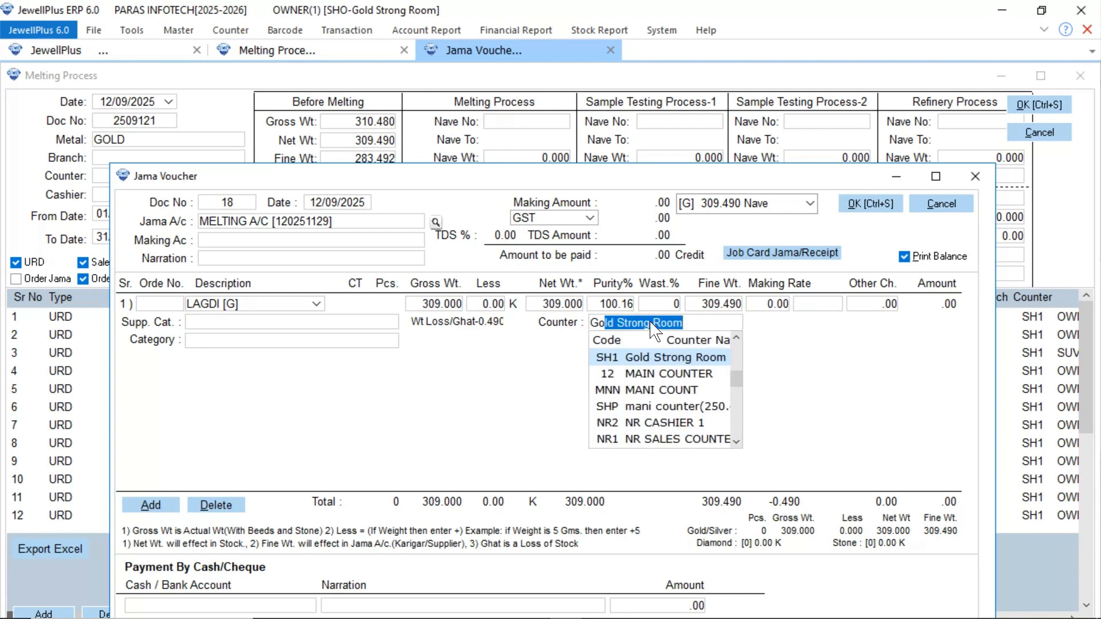
pyautogui.press('Return')
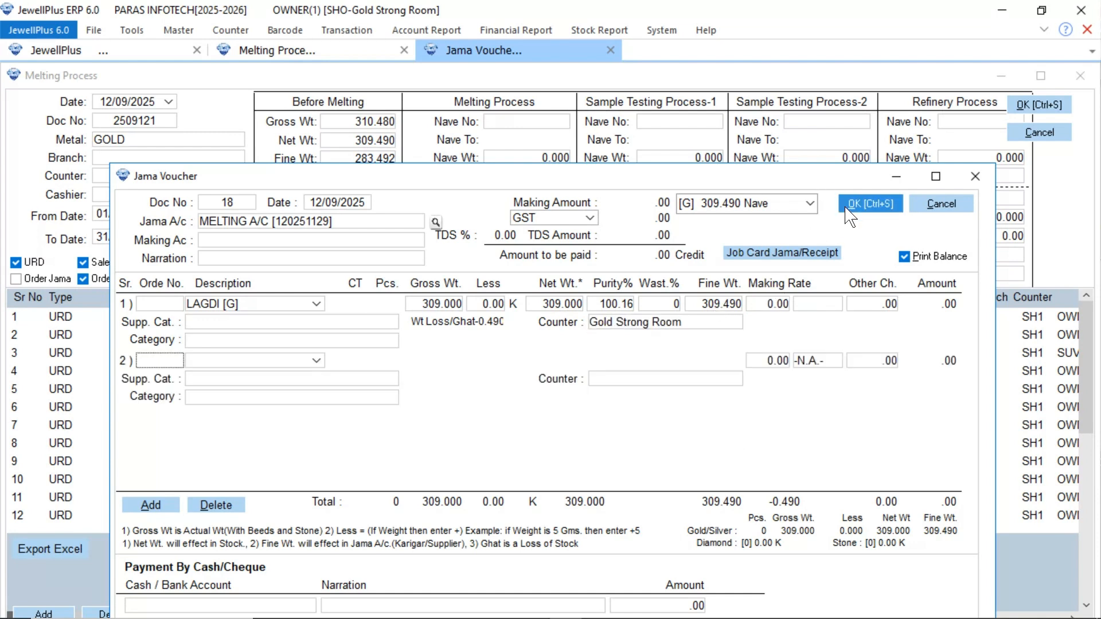
pyautogui.click(859, 210)
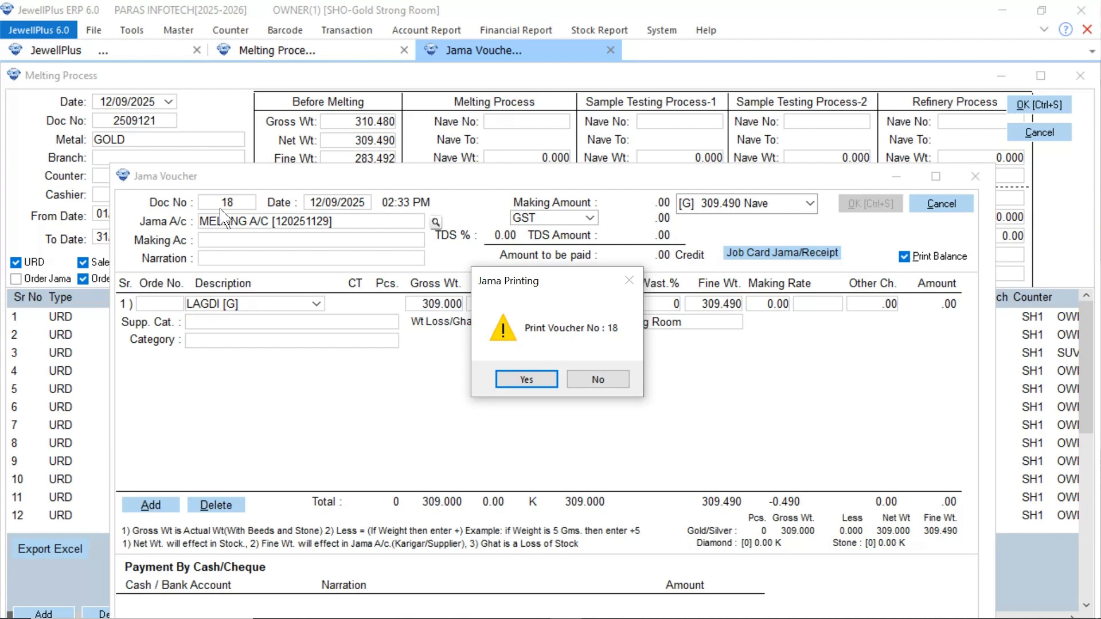
pyautogui.click(598, 379)
# Step: Link Nave No 16 and Jama No 18 to the Melting Process section of the melting record
pyautogui.press('Return')
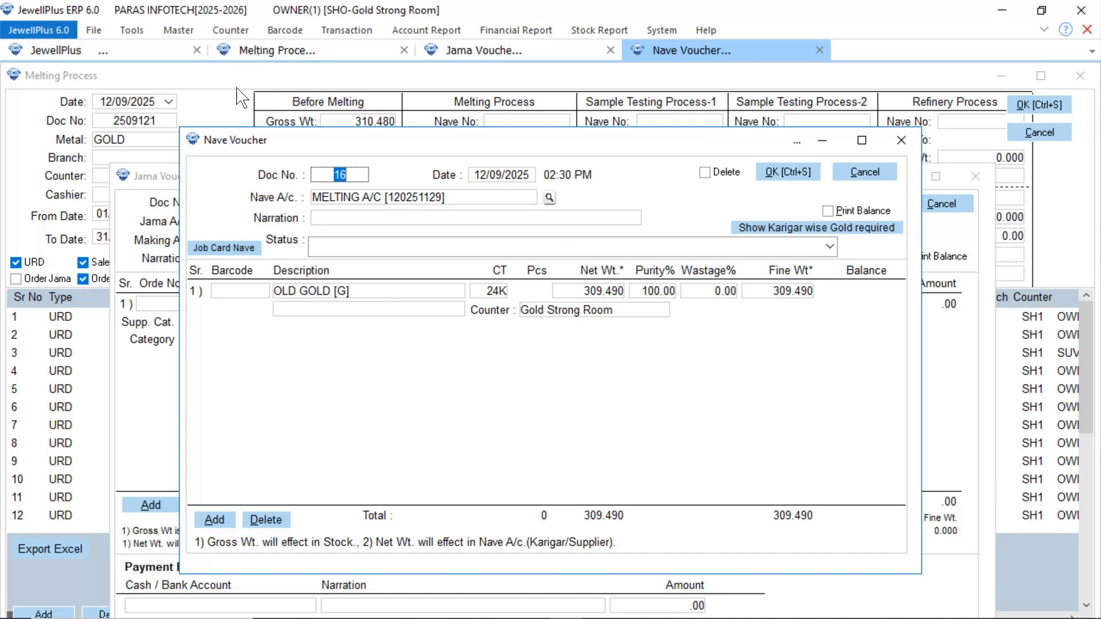
pyautogui.click(232, 122)
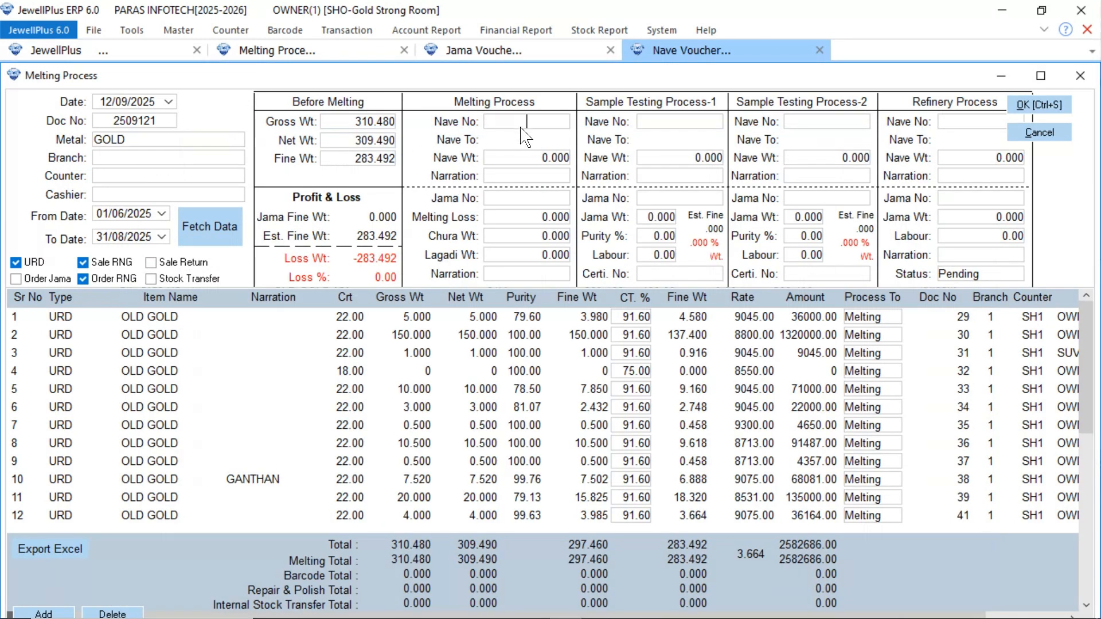
pyautogui.write('16')
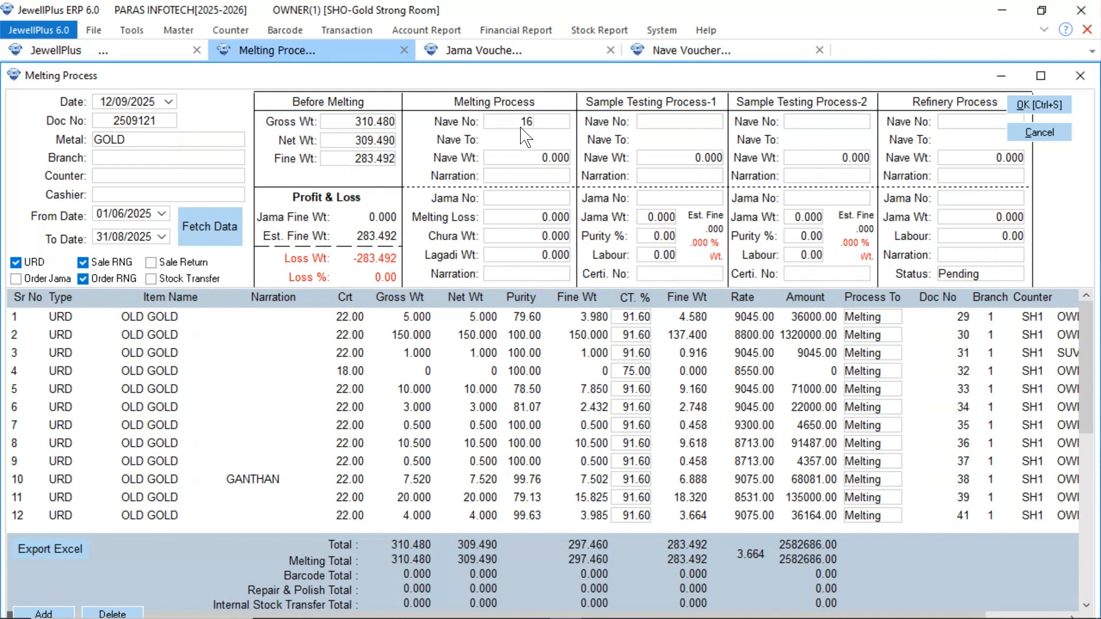
pyautogui.press('Return')
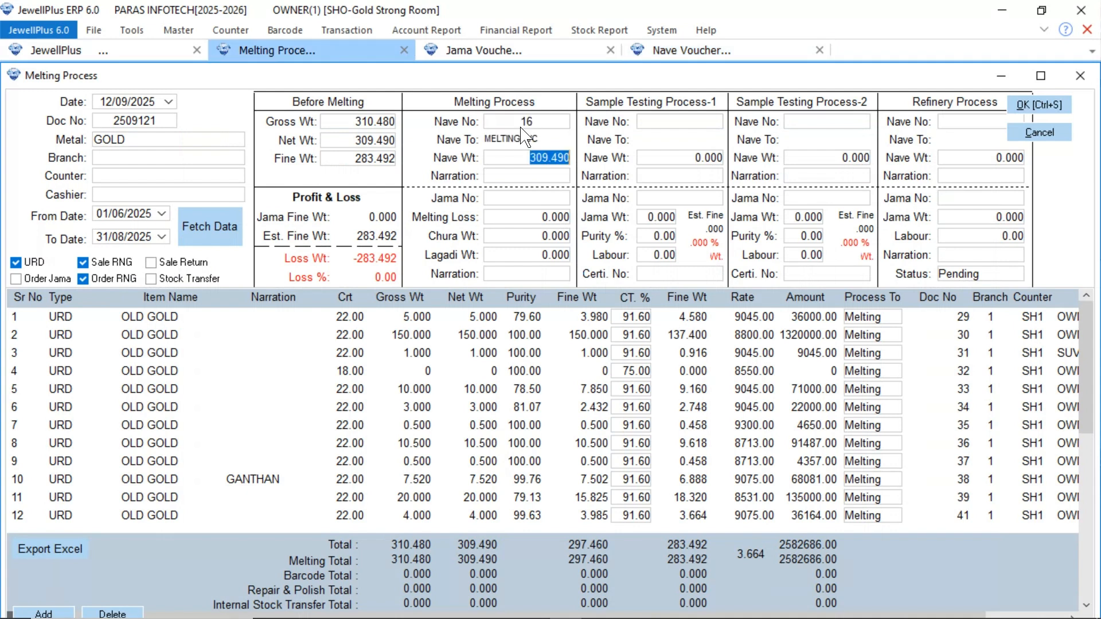
pyautogui.click(507, 201)
pyautogui.write('18')
pyautogui.press('Return')
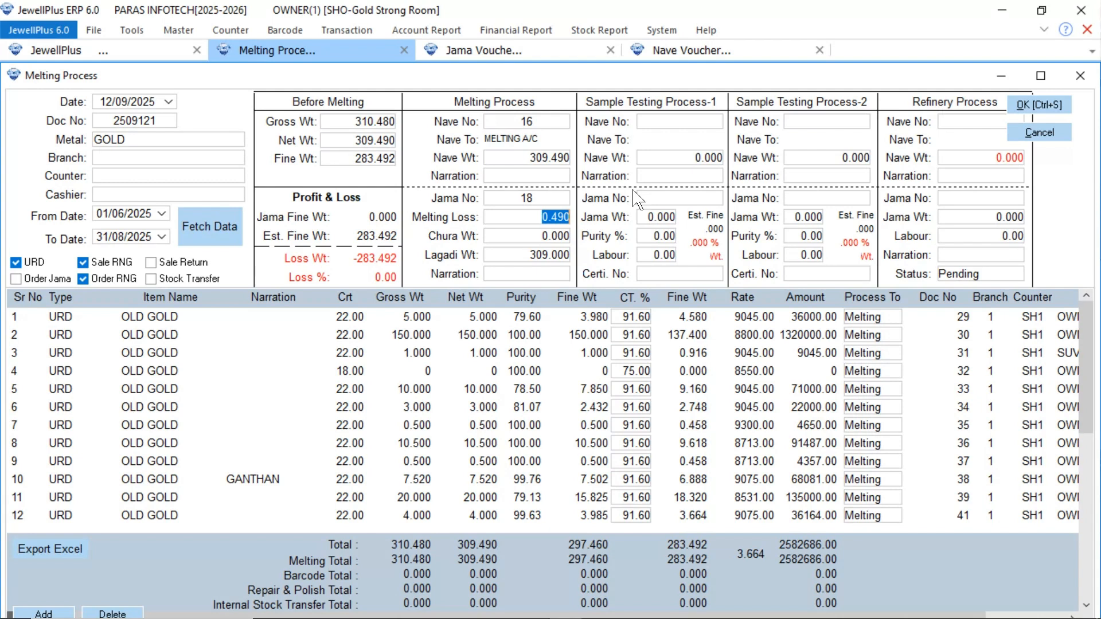
# Step: Start a new Nave Voucher for the account AMC JEWELLERS
pyautogui.click(338, 33)
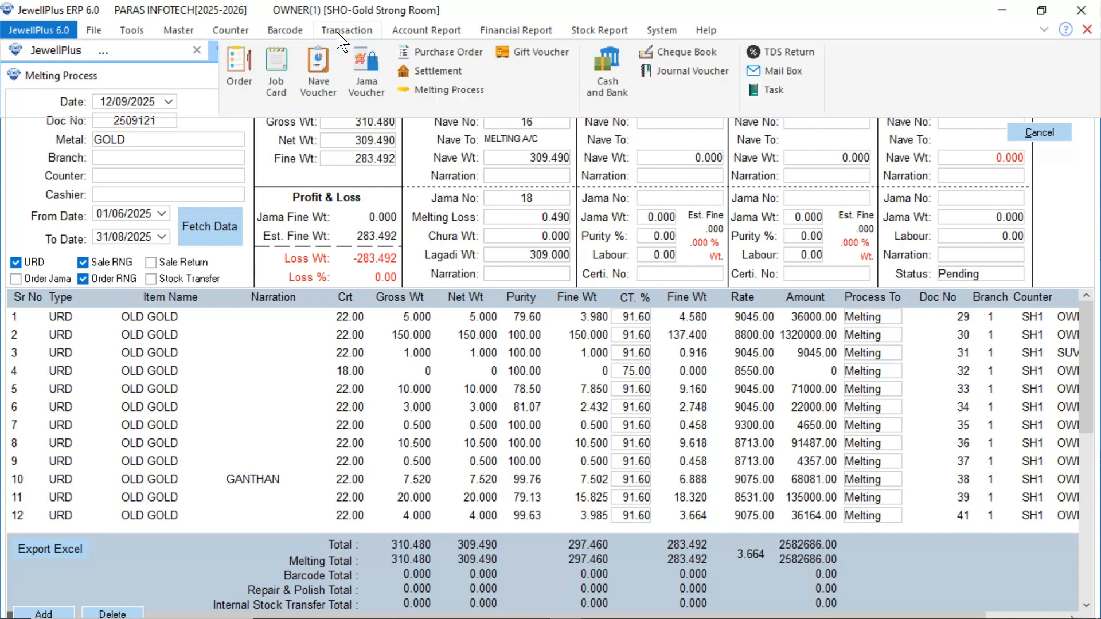
pyautogui.click(319, 77)
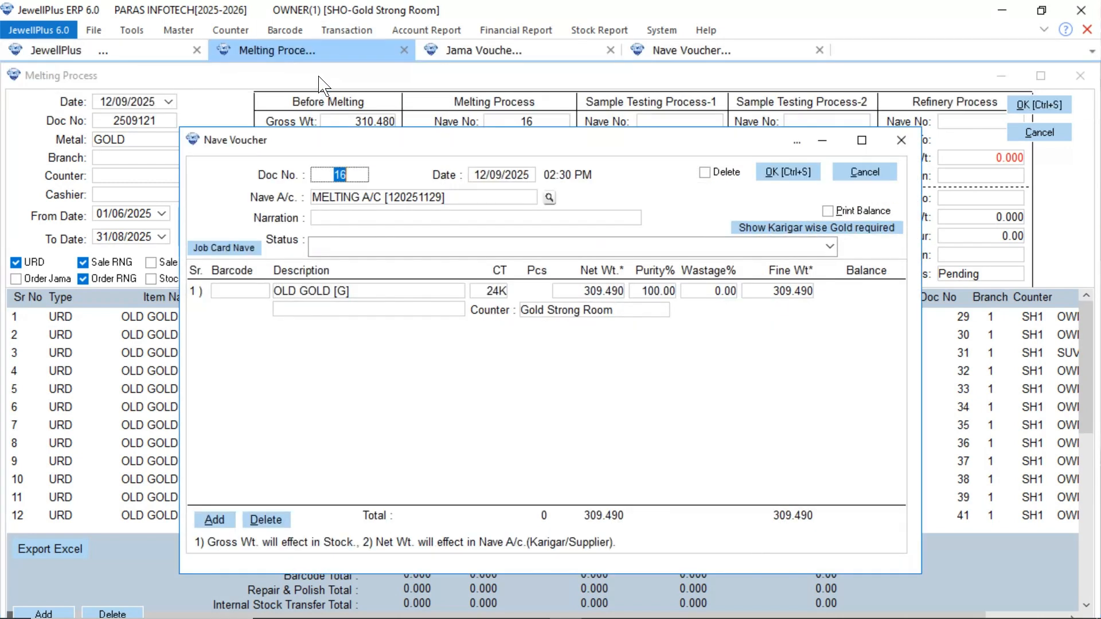
pyautogui.click(404, 200)
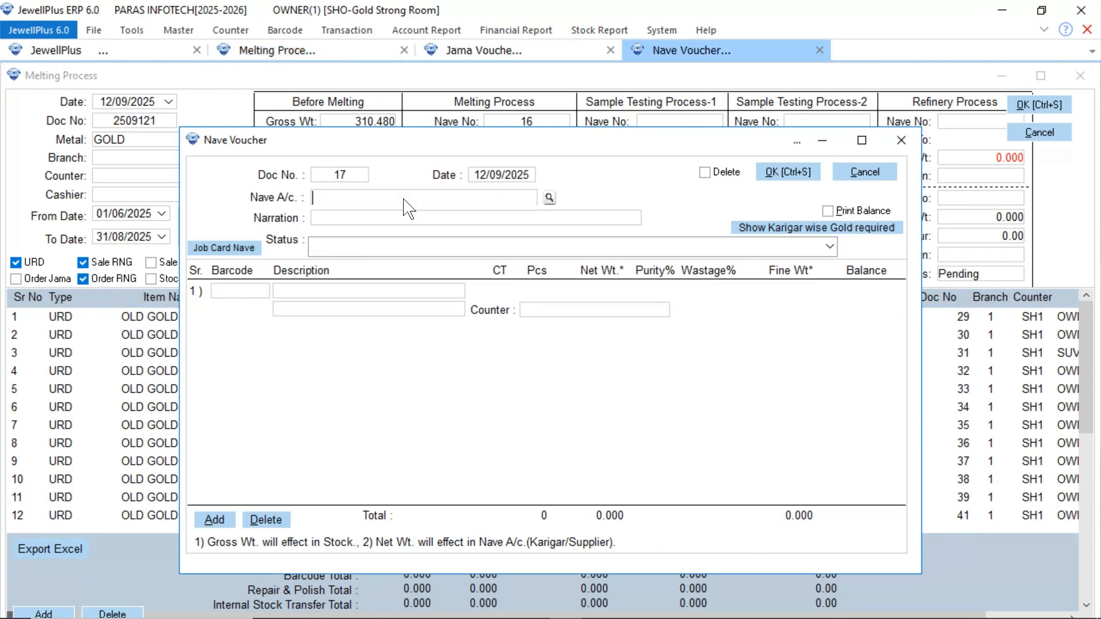
pyautogui.write('amc')
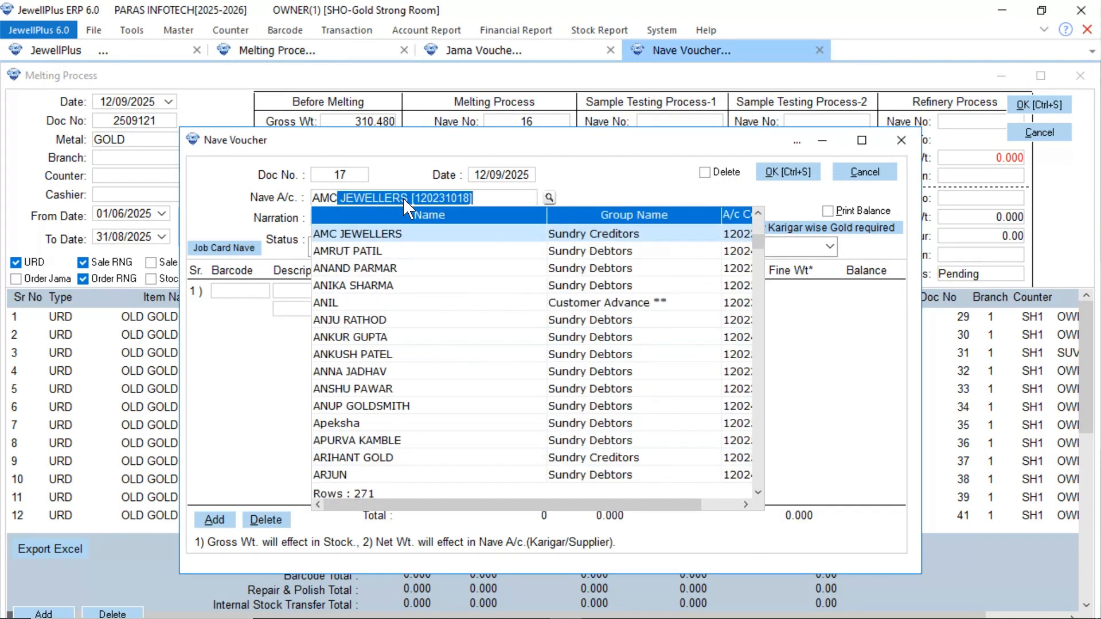
pyautogui.press('Return')
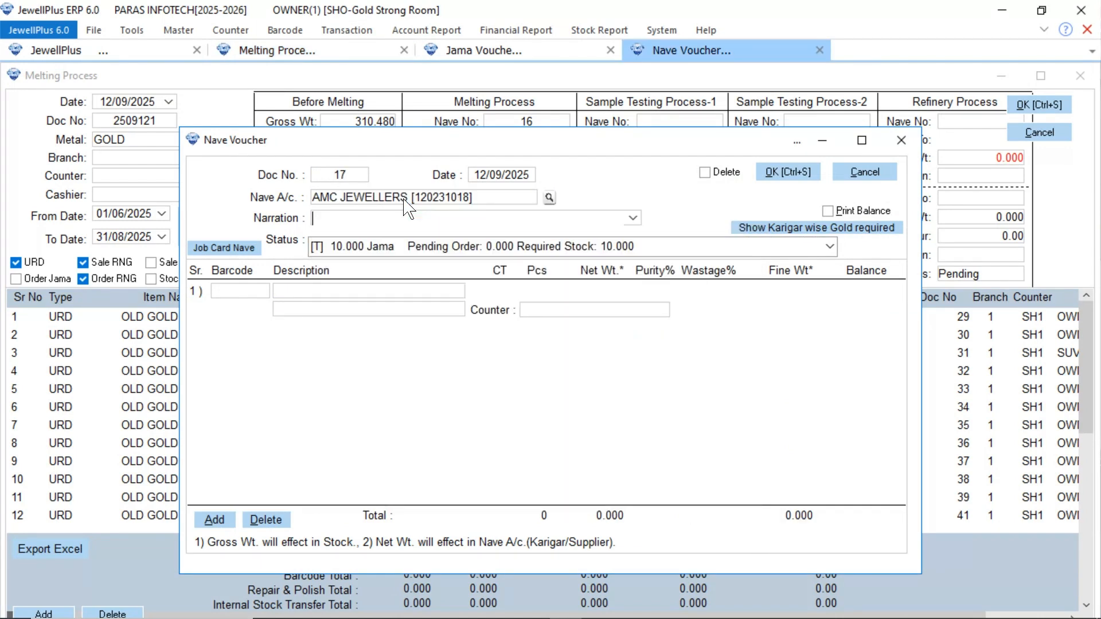
# Step: Add LAGDI [G] with net weight 0.500 from the Gold Strong Room counter, then save the Nave Voucher without printing and put it away
pyautogui.click(322, 294)
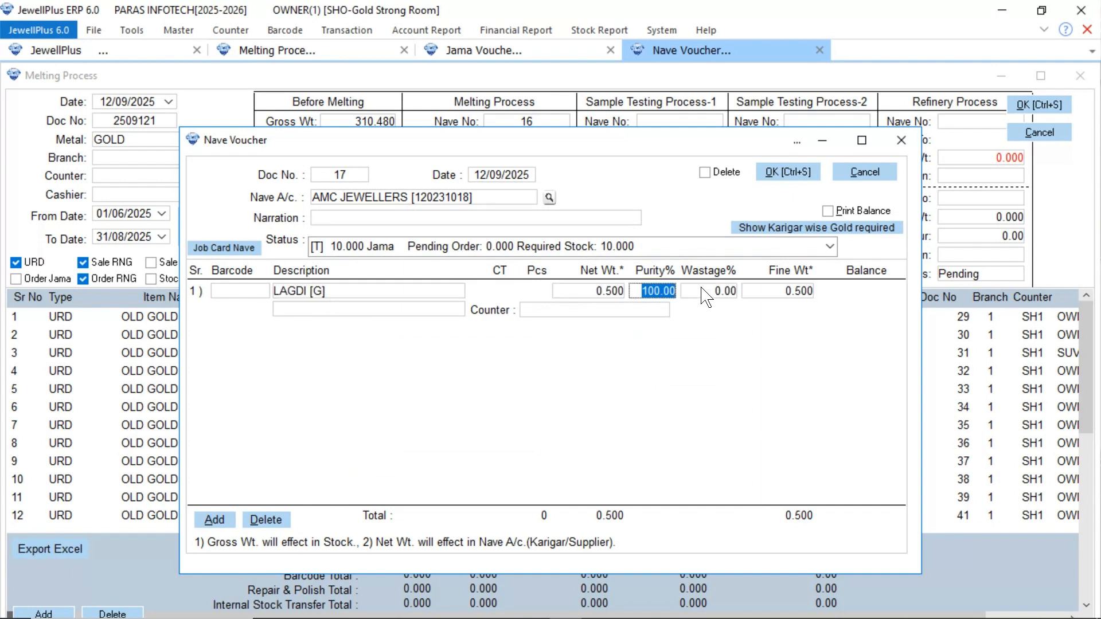
pyautogui.click(616, 312)
pyautogui.write('Gold Strong Room')
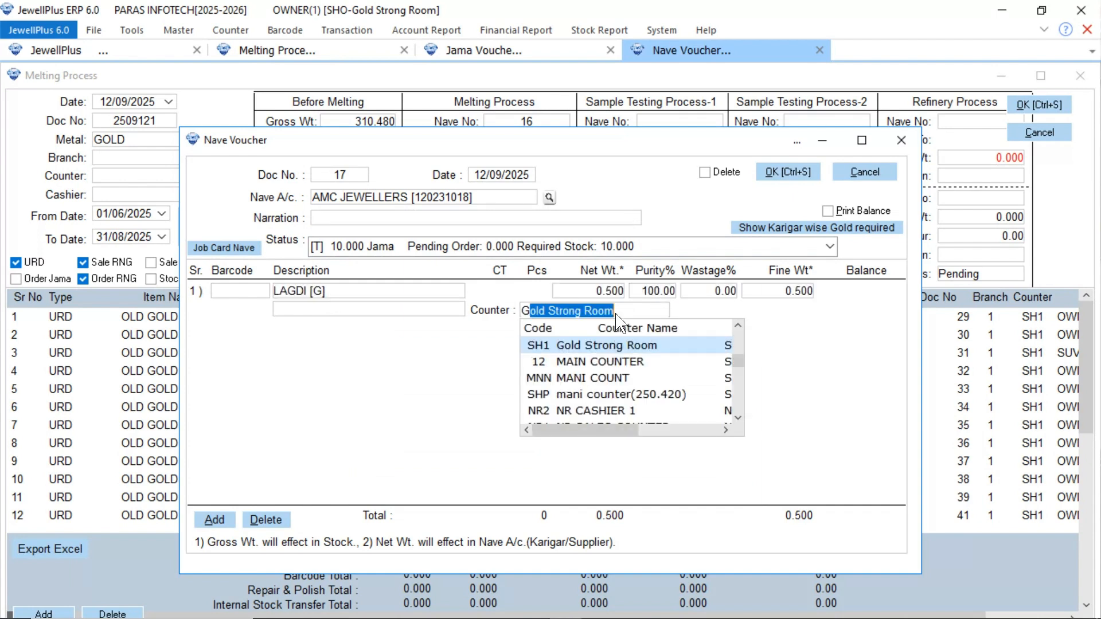
pyautogui.press('Return')
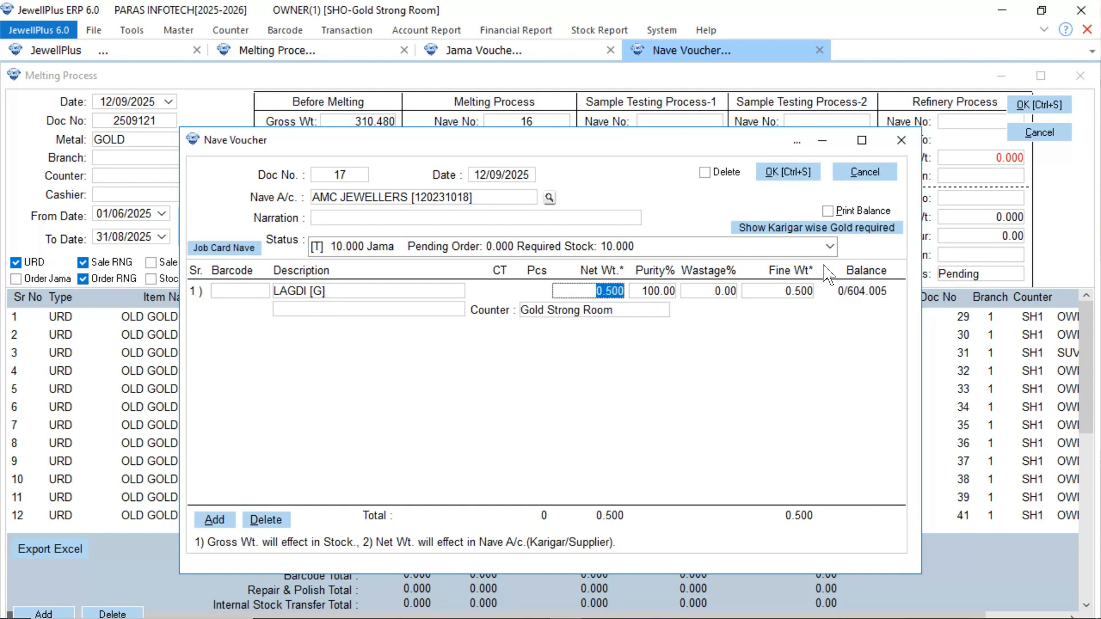
pyautogui.click(790, 173)
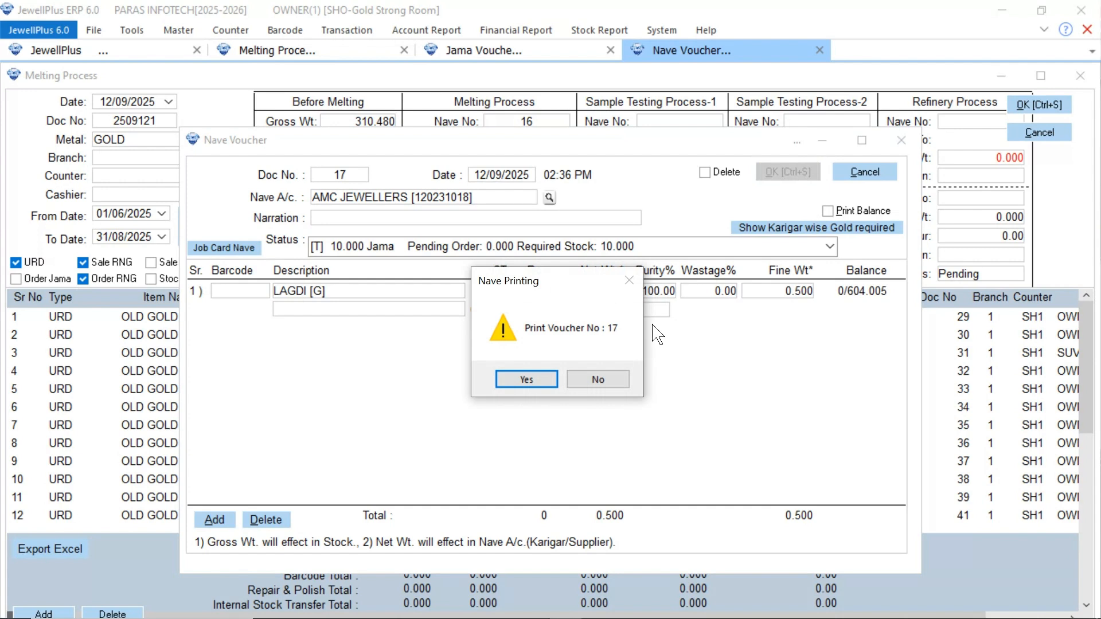
pyautogui.click(597, 380)
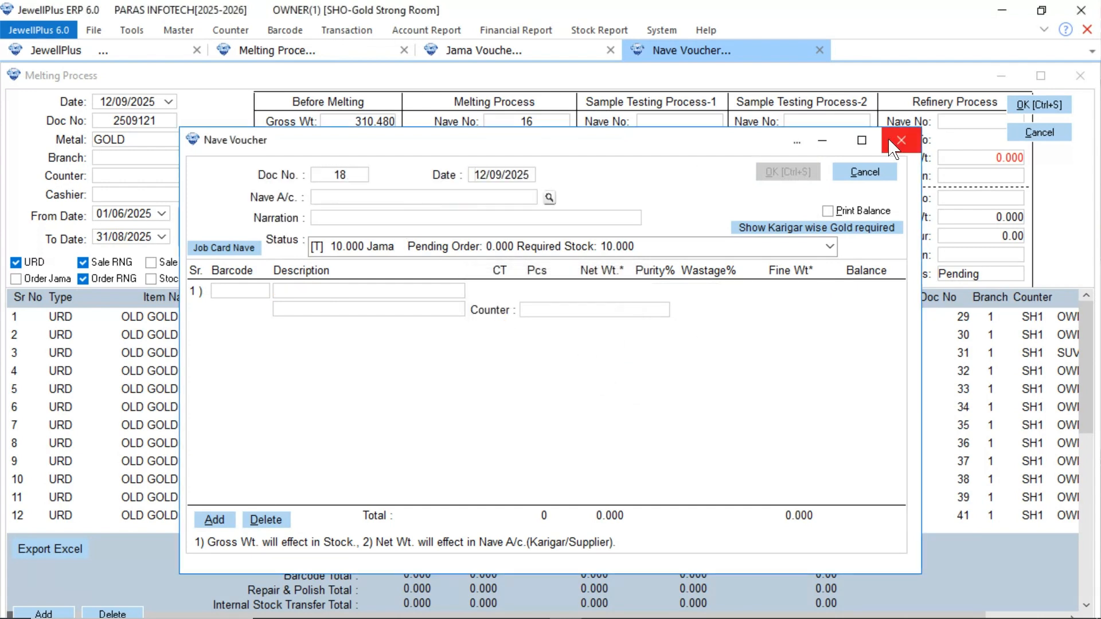
pyautogui.click(827, 140)
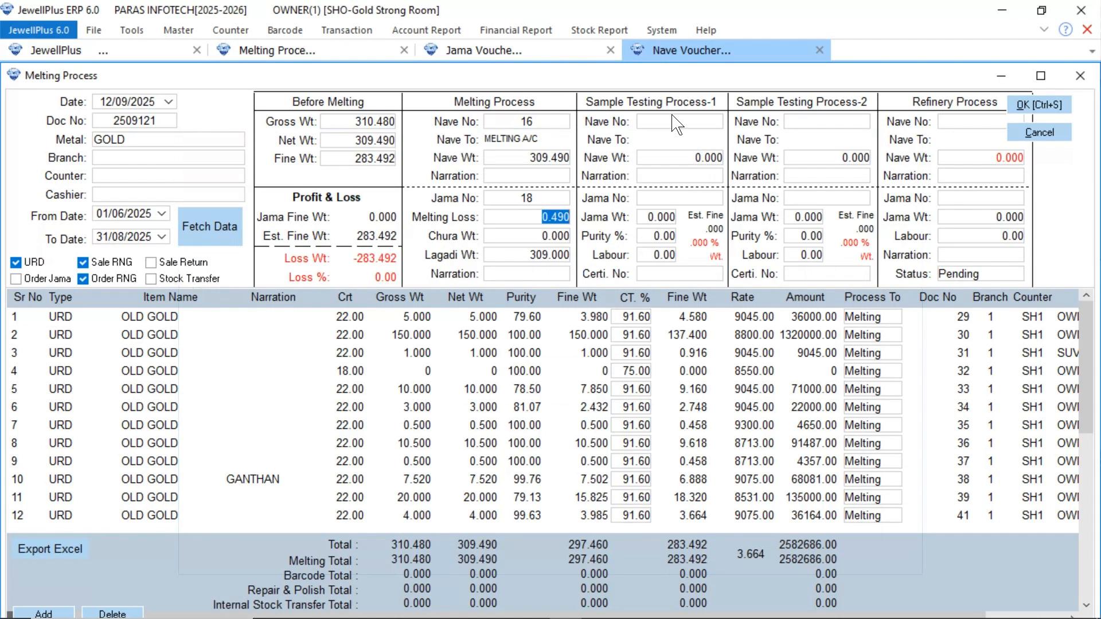
# Step: Link Nave No 17 to Sample Testing Process-1, then save and close the Melting Process record
pyautogui.click(667, 121)
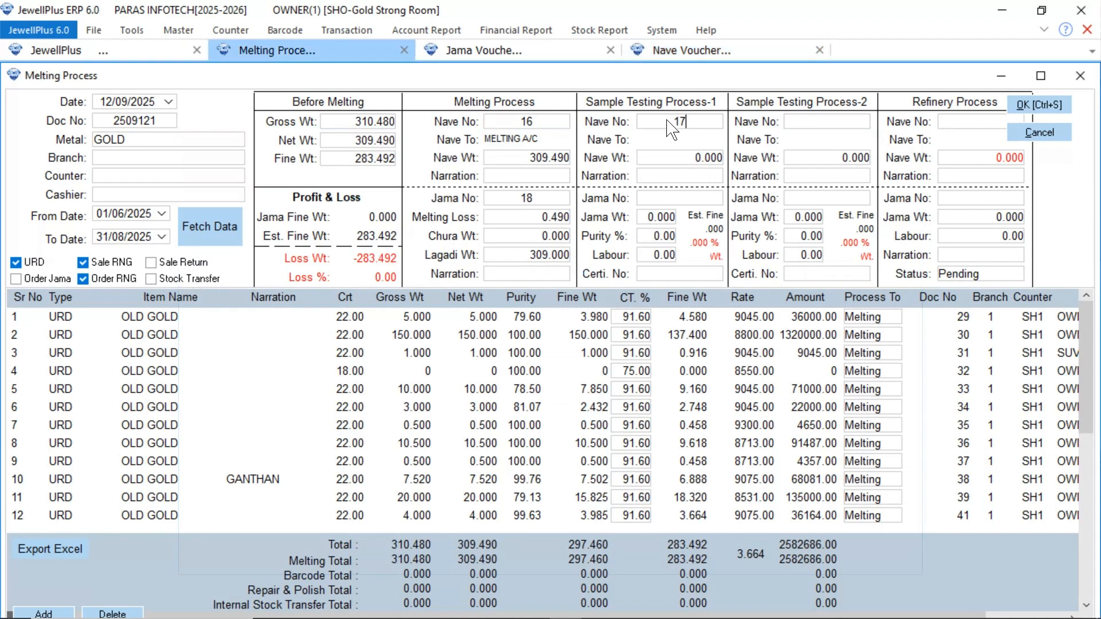
pyautogui.press('Return')
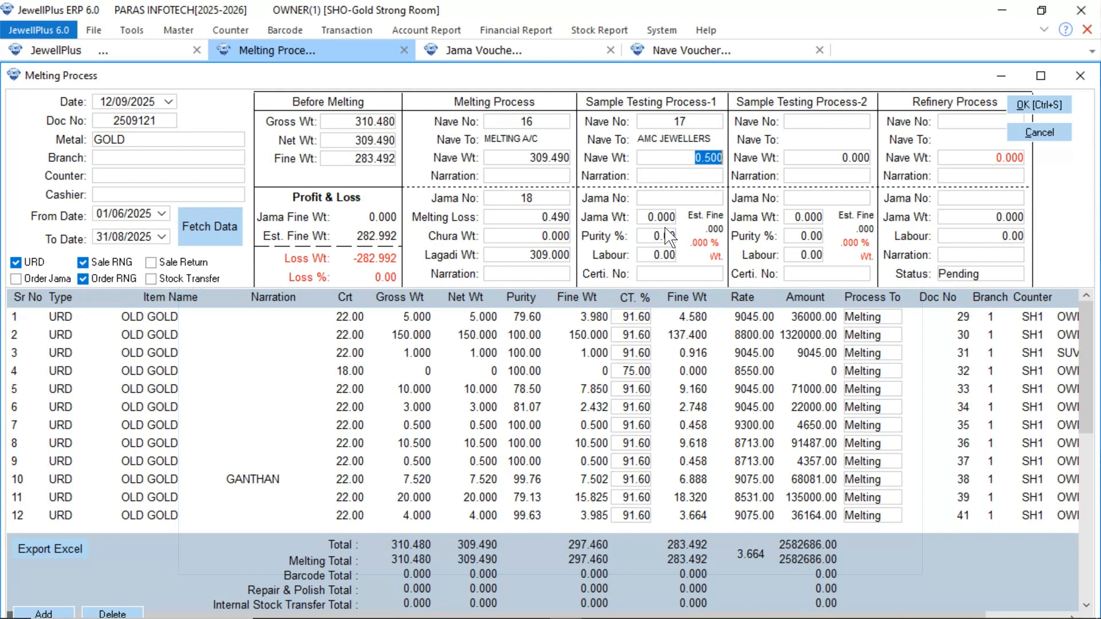
pyautogui.click(1039, 105)
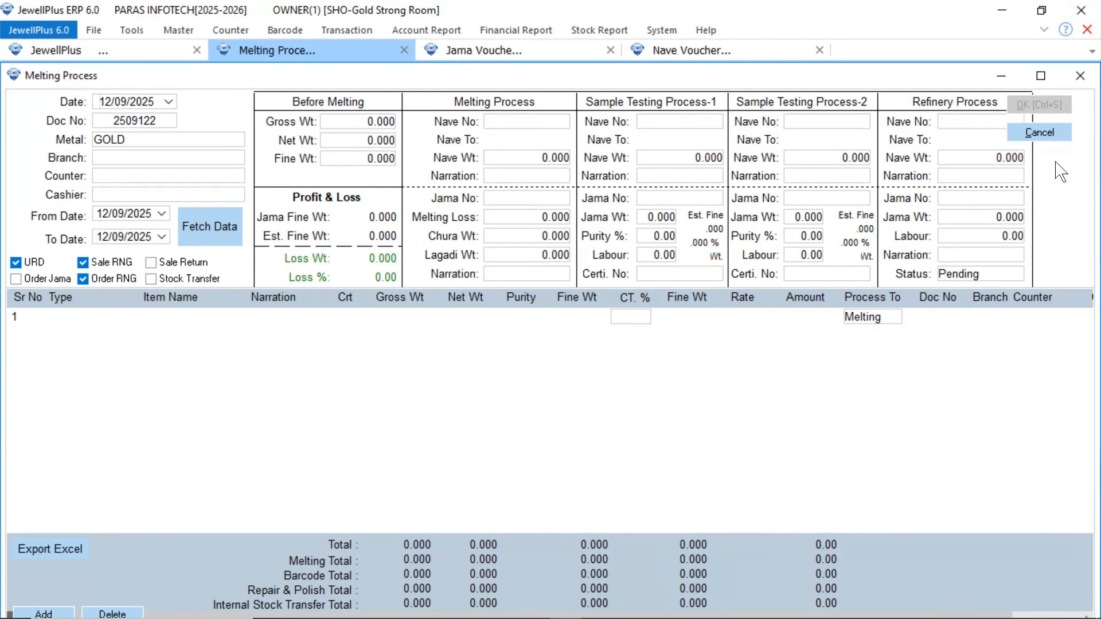
pyautogui.click(1085, 79)
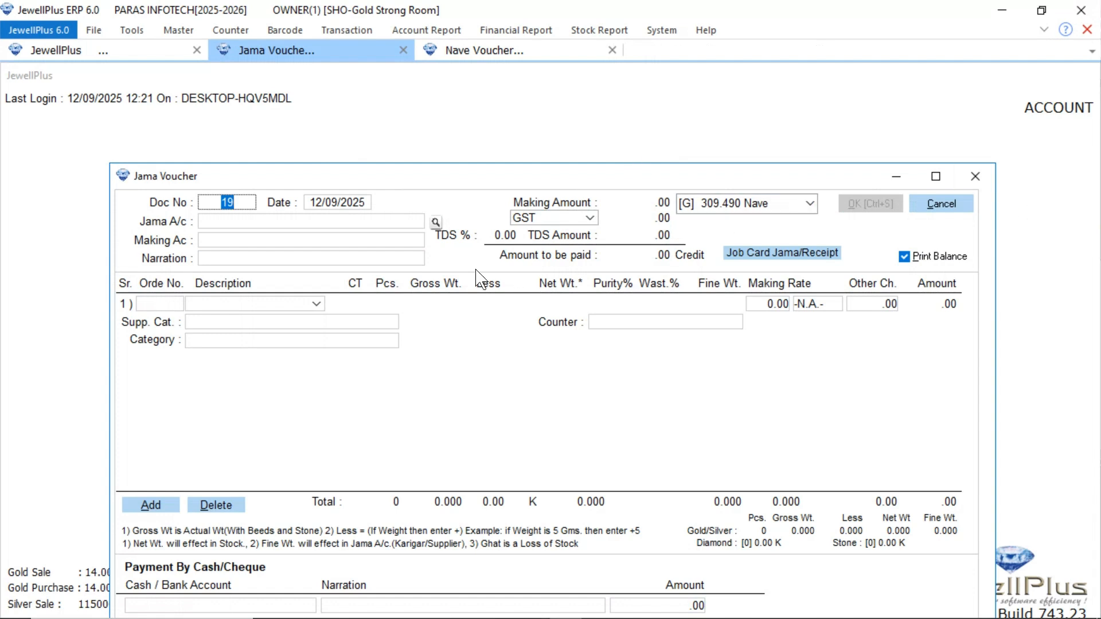
# Step: Fill in the Jama Voucher for AMC JEWELLERS with LAGDI [G], gross weight 0.480 and fine weight 0.500, for the Gold Strong Room counter
pyautogui.click(299, 221)
pyautogui.write('am')
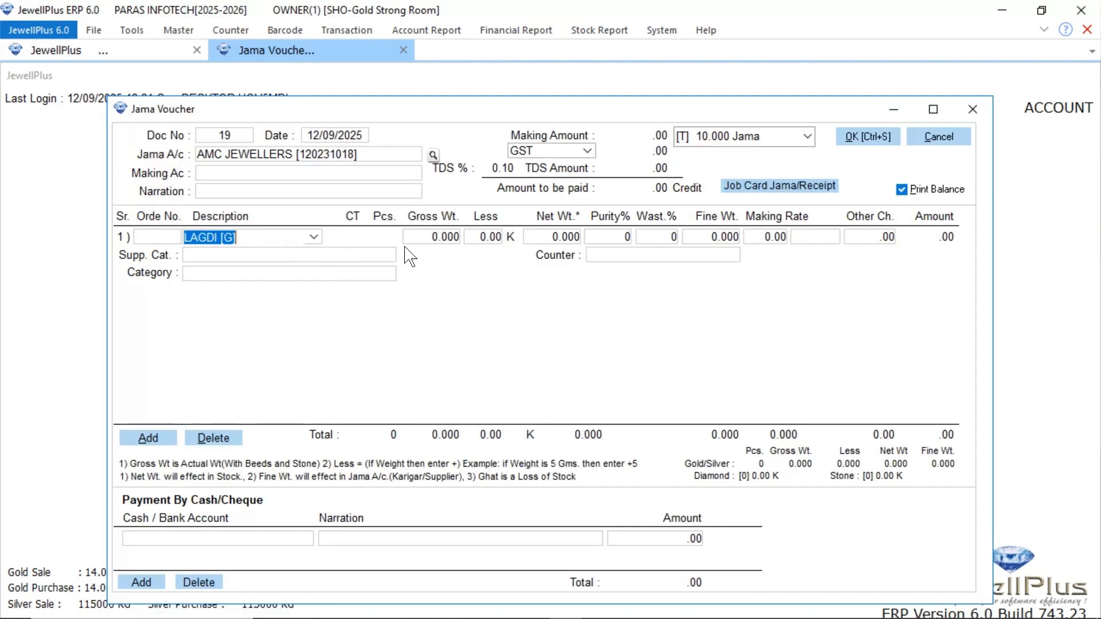
pyautogui.press('Return')
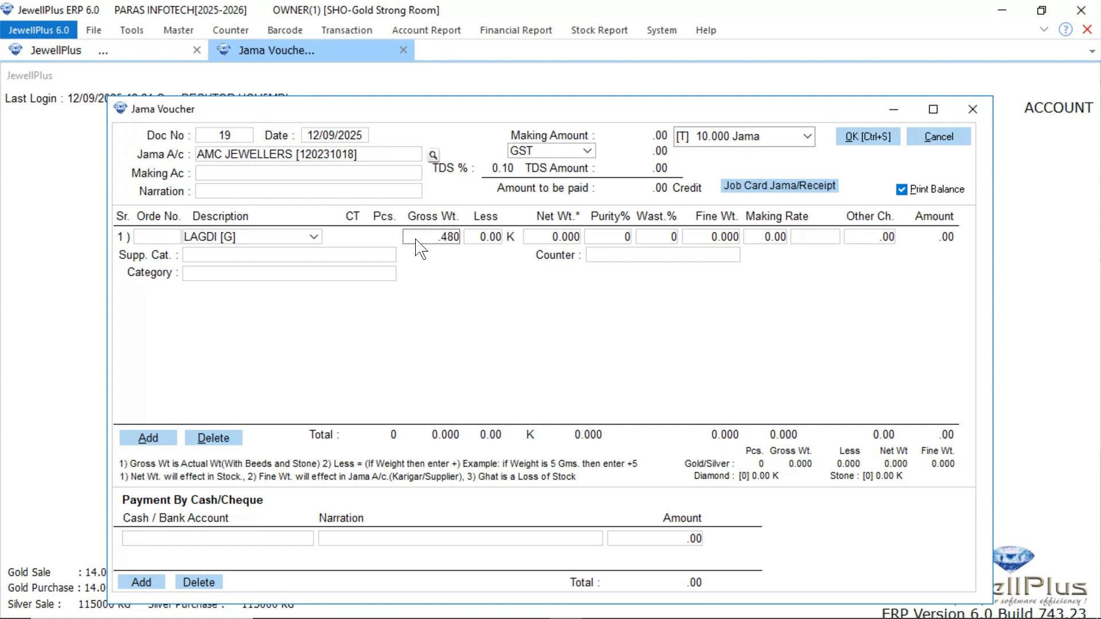
pyautogui.press('Return')
pyautogui.click(701, 236)
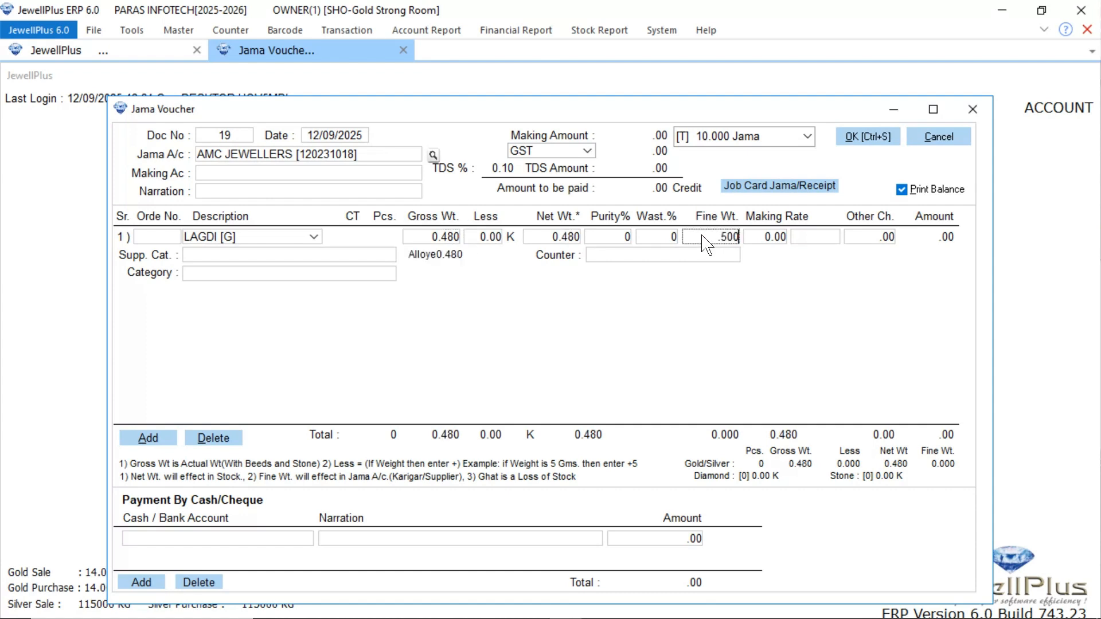
pyautogui.press('Return')
pyautogui.press('Return')
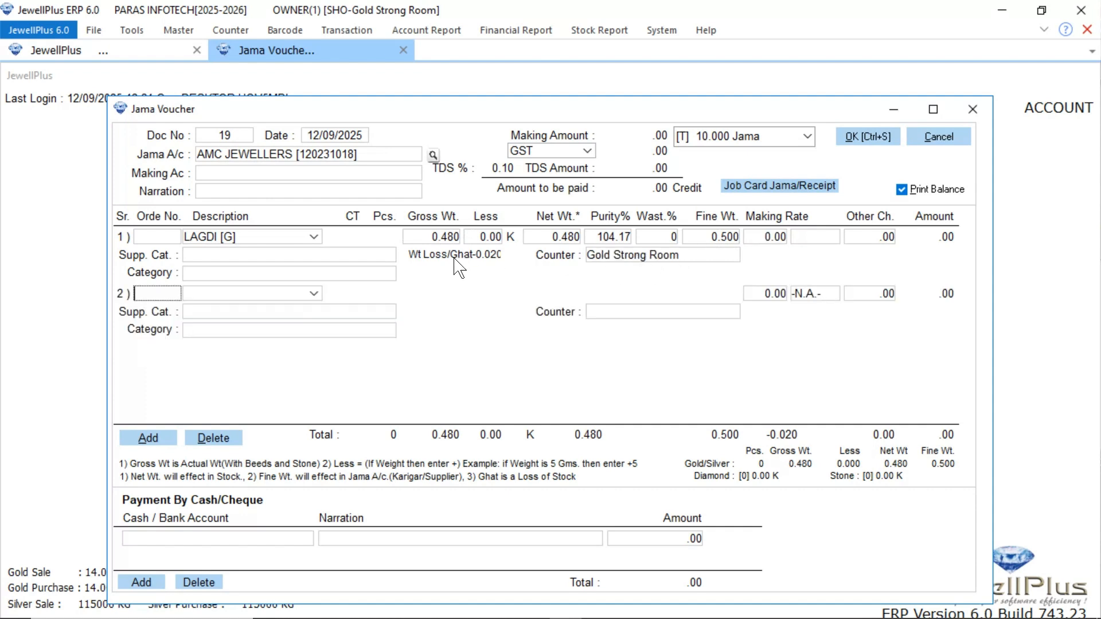
# Step: Save the Jama Voucher without printing the voucher or its label, and close it
pyautogui.click(862, 137)
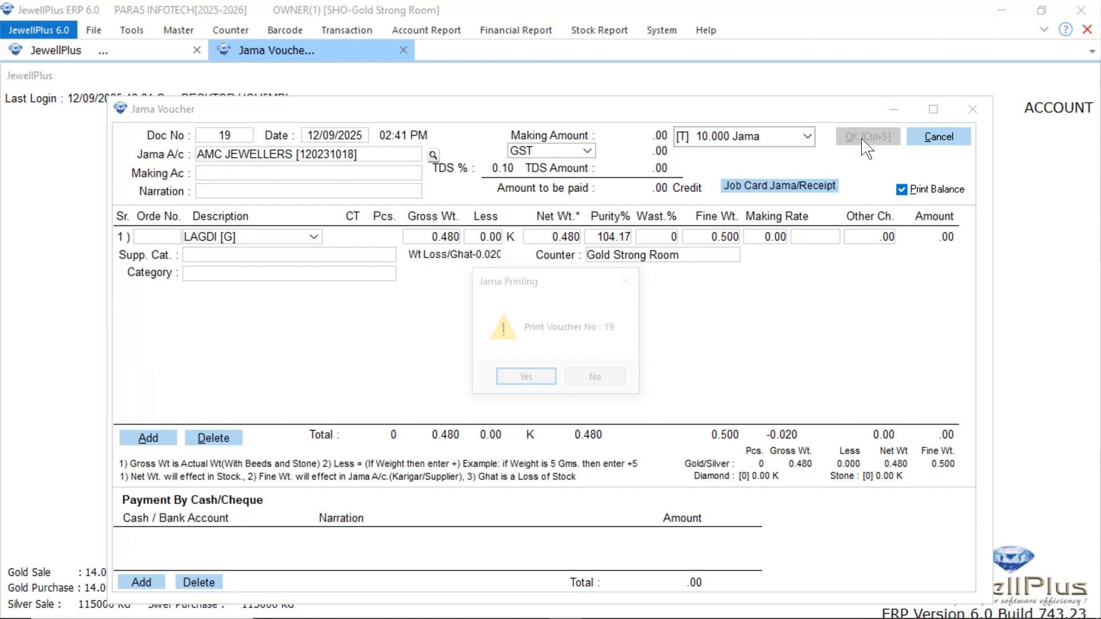
pyautogui.click(599, 378)
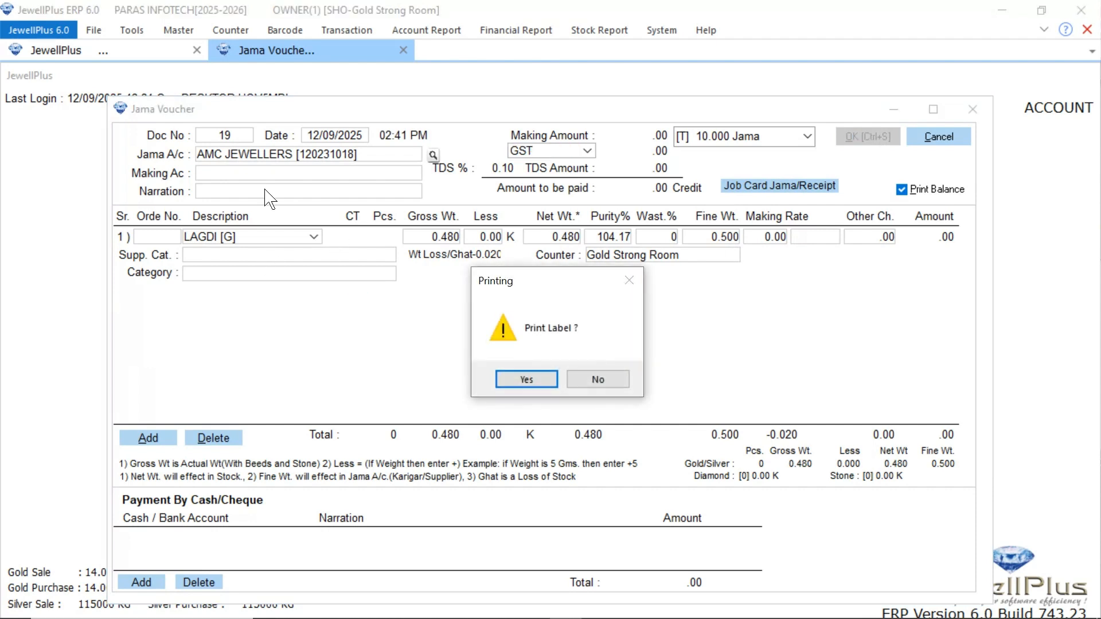
pyautogui.click(599, 381)
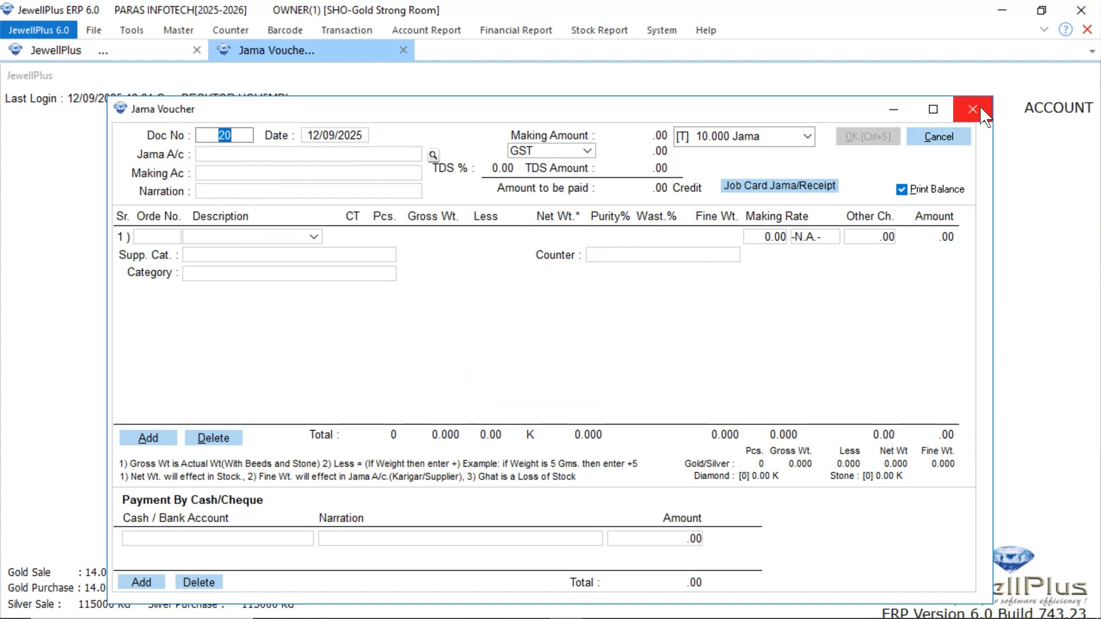
pyautogui.click(972, 109)
# Step: Reopen melting record 2509121 and link Jama No 19 to Sample Testing Process-1
pyautogui.click(347, 32)
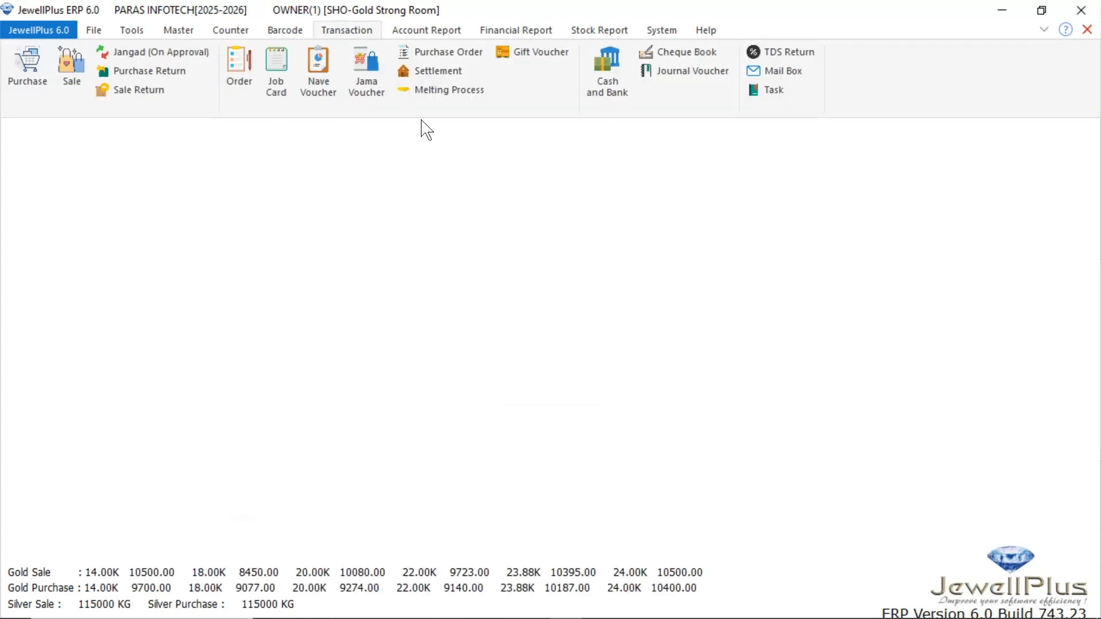
pyautogui.click(437, 94)
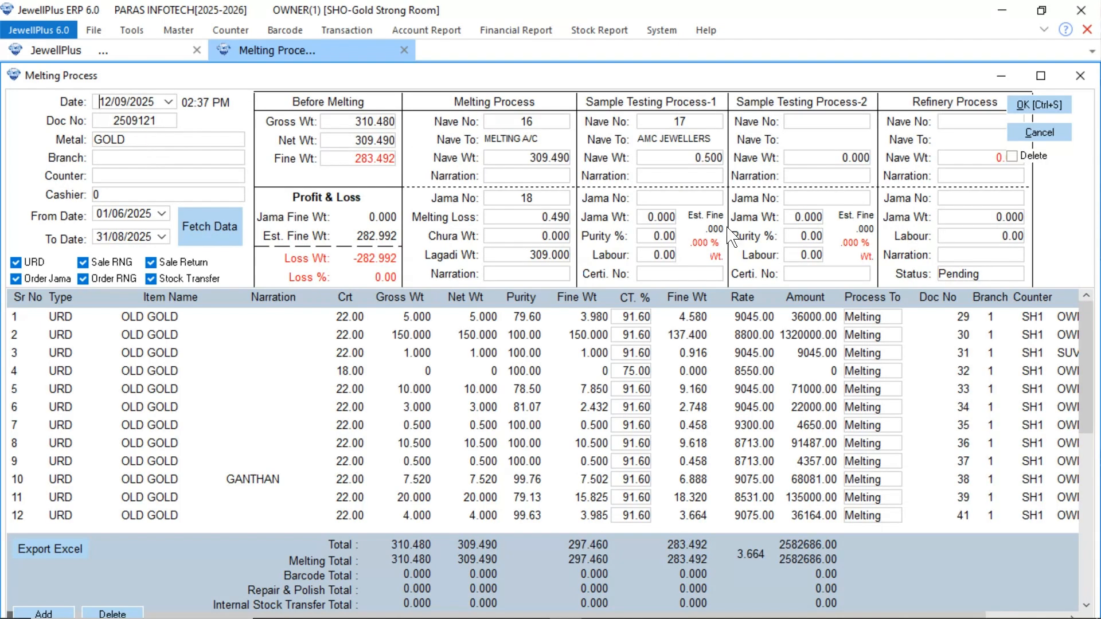
pyautogui.click(692, 201)
pyautogui.press('Return')
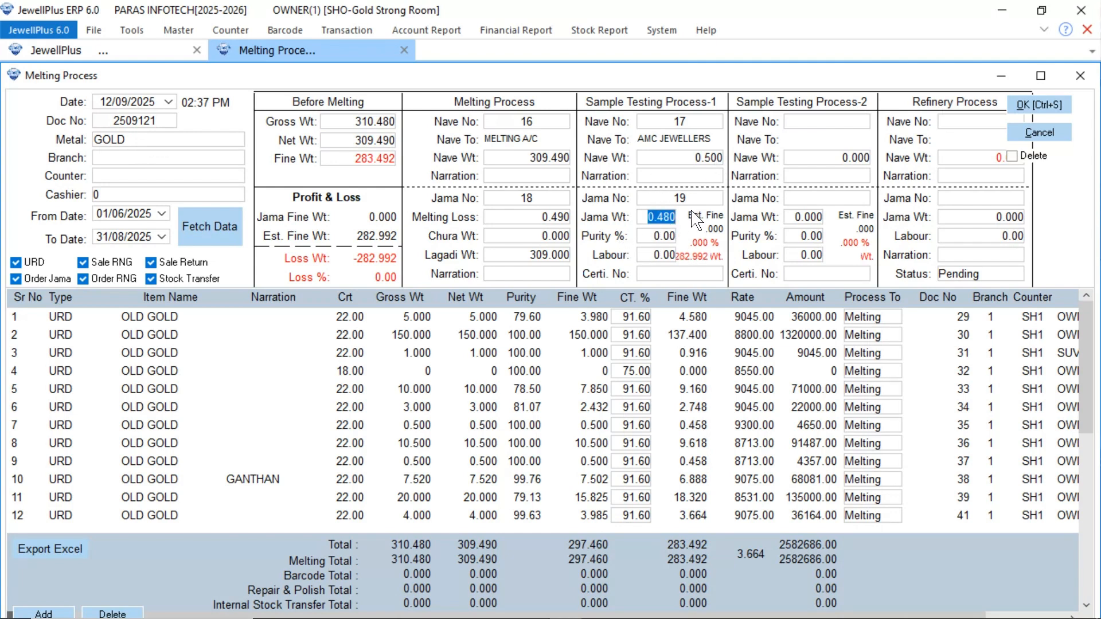
# Step: Set the purity in Sample Testing Process-1 to 93.50 % and save the melting record
pyautogui.press('Return')
pyautogui.write('93.5')
pyautogui.press('Return')
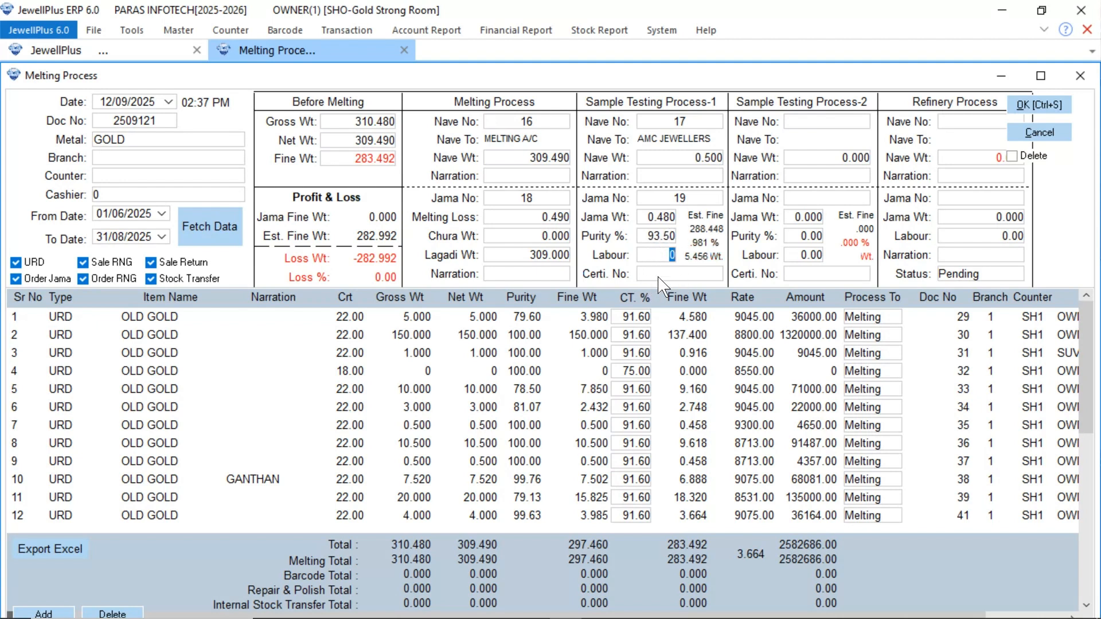
pyautogui.press('Return')
pyautogui.click(1036, 109)
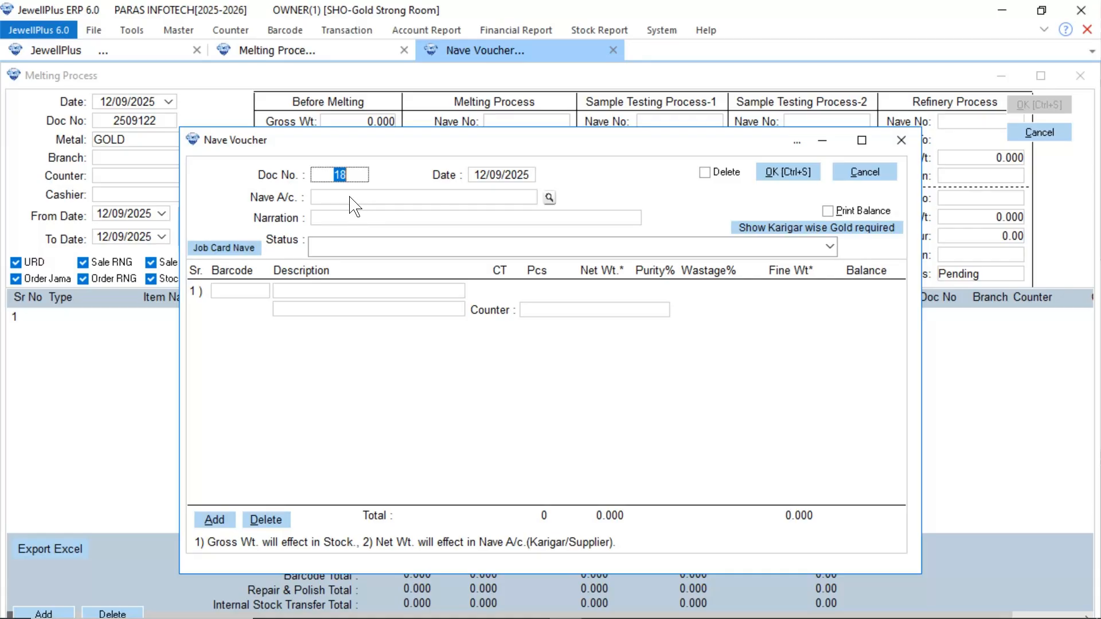
# Step: Assign a new Nave Voucher to the account AMC JEWELLERS and add the item LAGDI [G]
pyautogui.click(349, 198)
pyautogui.write('AMC JEWELLERS [120231018')
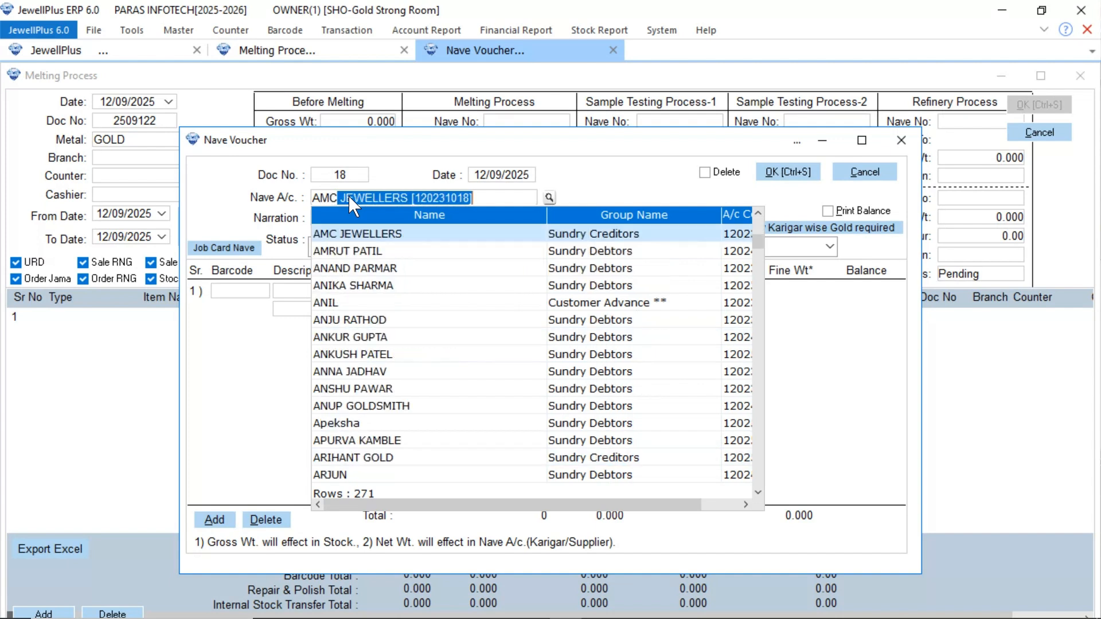
pyautogui.press('Return')
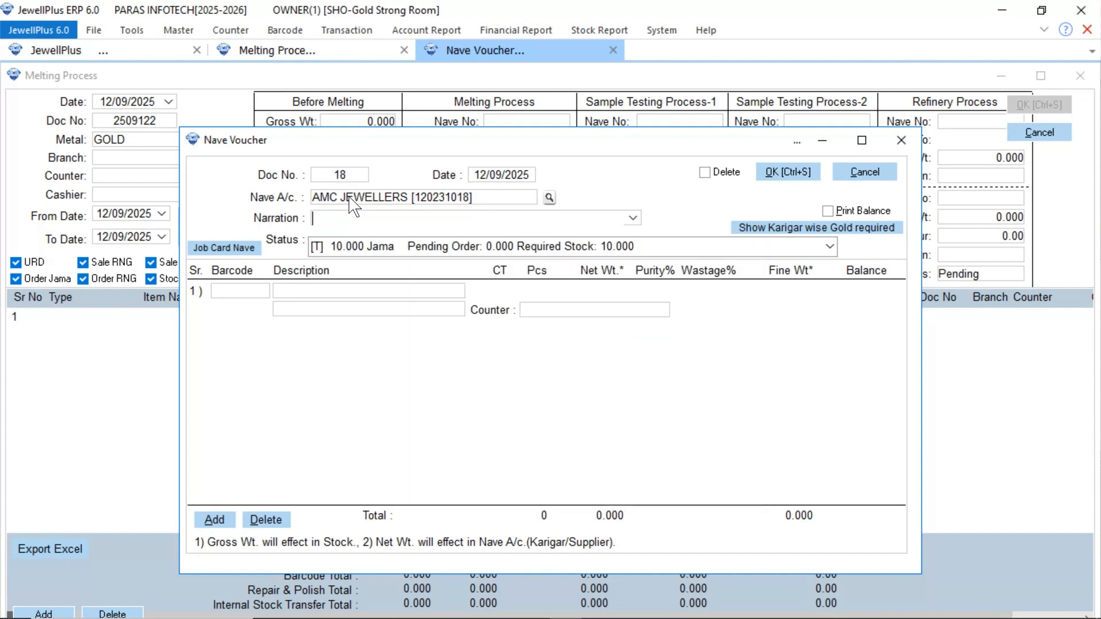
pyautogui.click(311, 292)
pyautogui.write('LA')
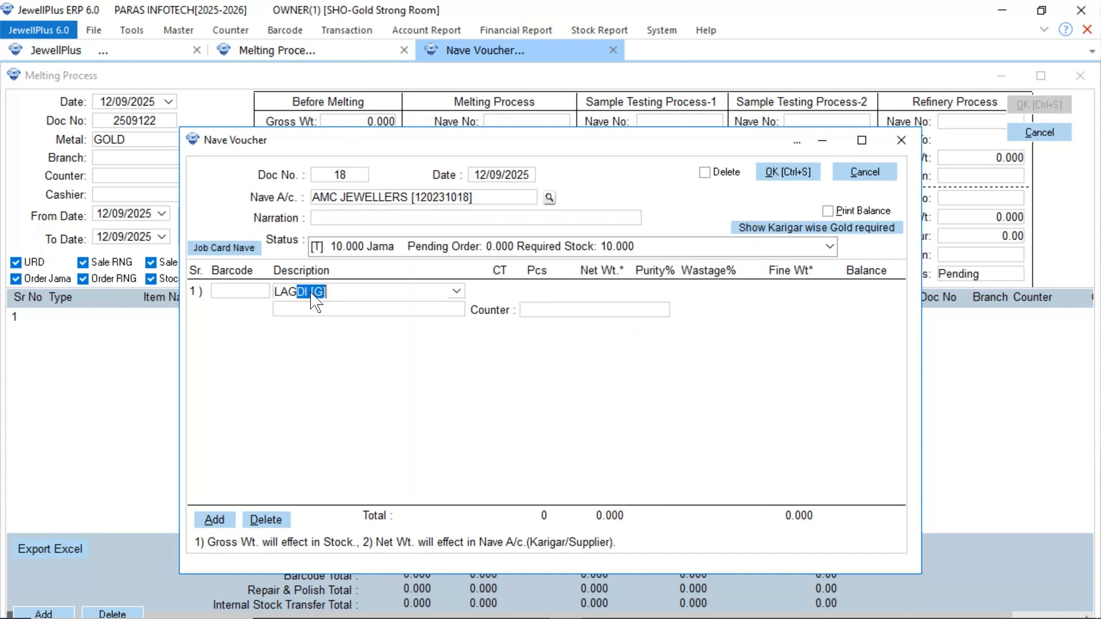
pyautogui.write('GD')
pyautogui.press('Return')
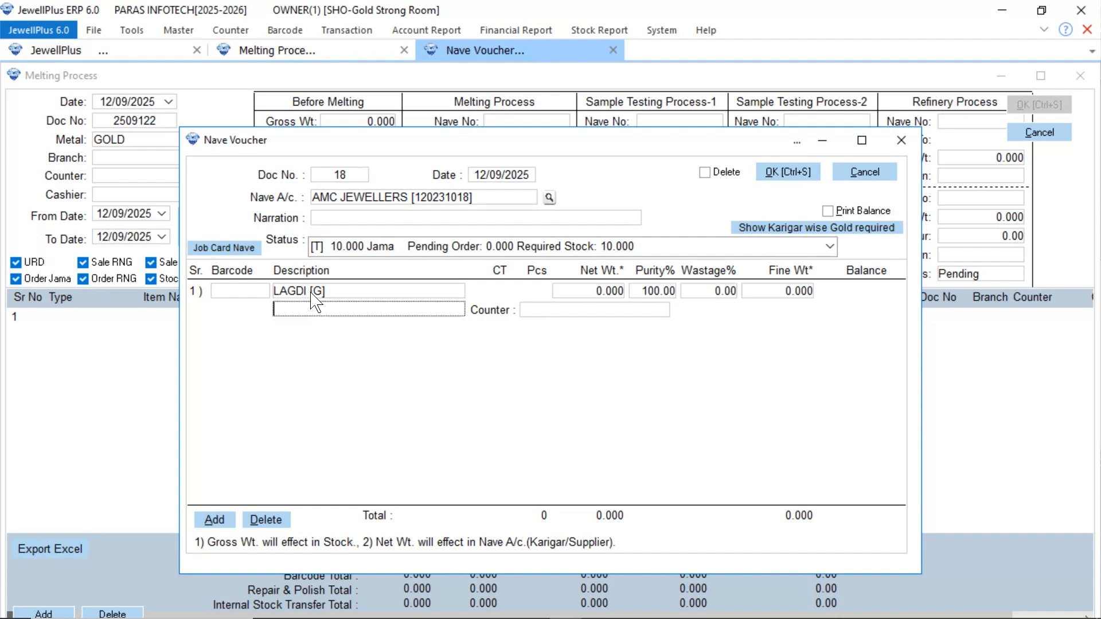
# Step: Set the LAGDI [G] line to net weight 308.500 and purity 93.50 %, with Gold Strong Room as its counter
pyautogui.click(580, 292)
pyautogui.write('3')
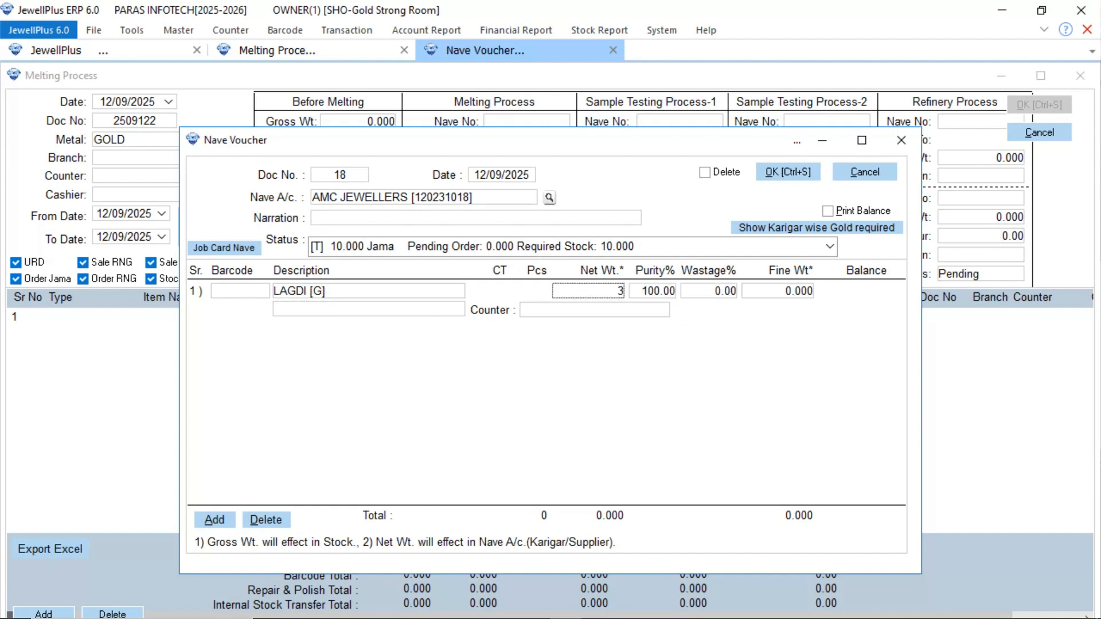
pyautogui.write('08.5')
pyautogui.press('Return')
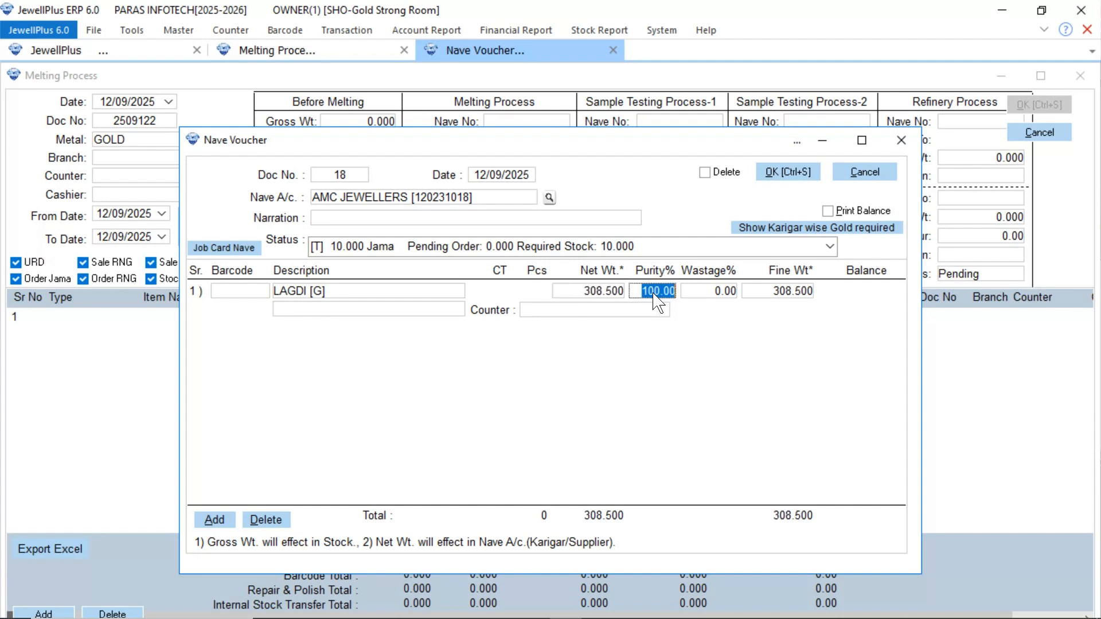
pyautogui.write('93.5')
pyautogui.press('Return')
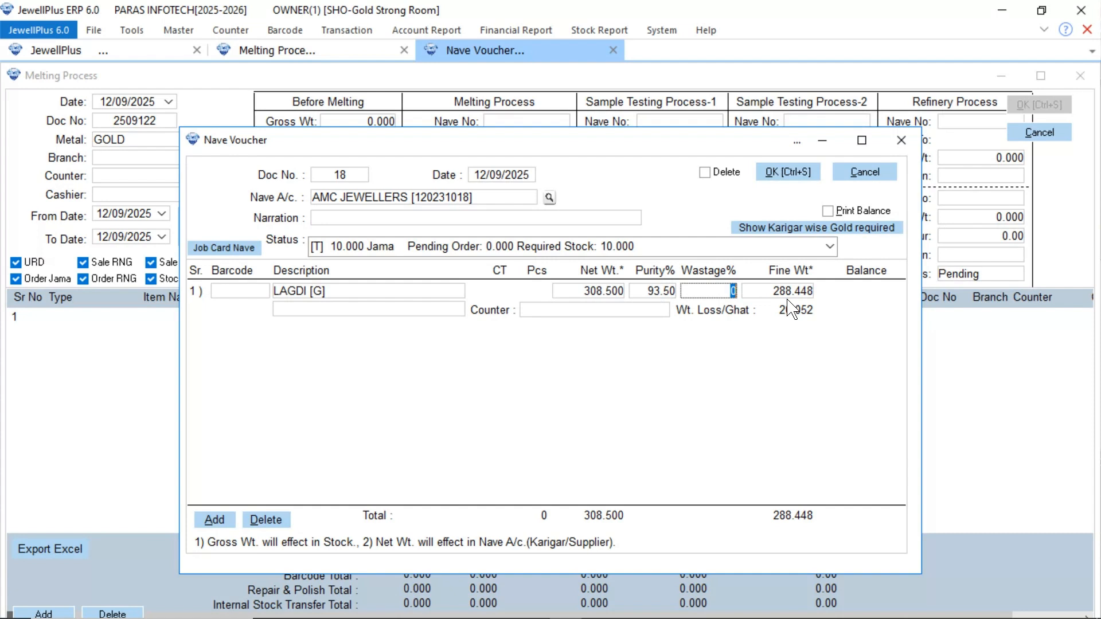
pyautogui.press('Return')
pyautogui.write('Gold Strong Room')
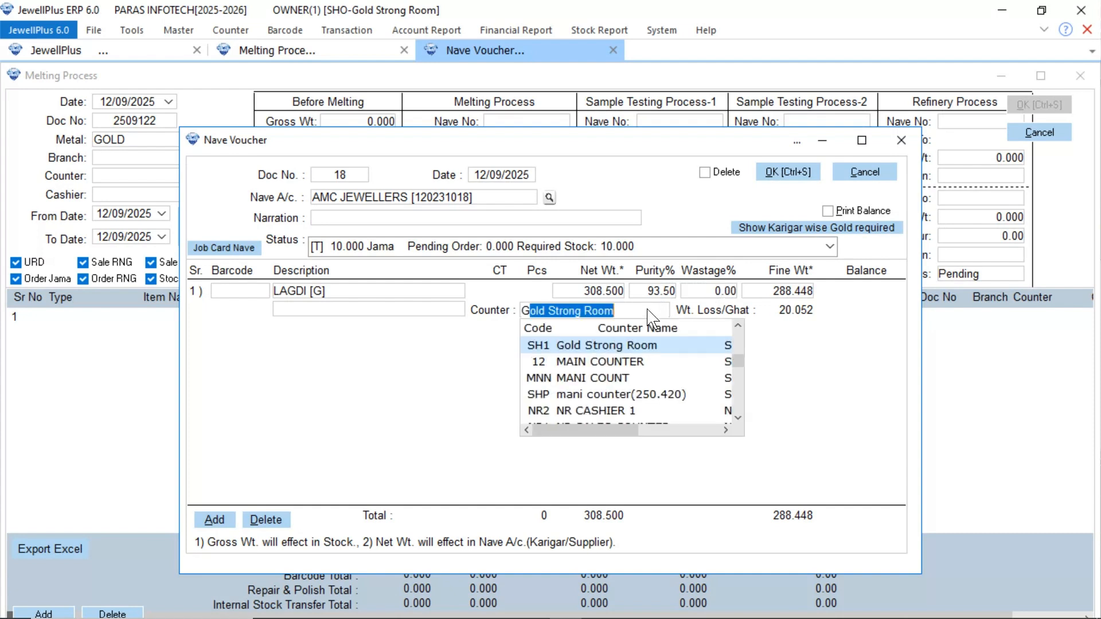
pyautogui.press('Return')
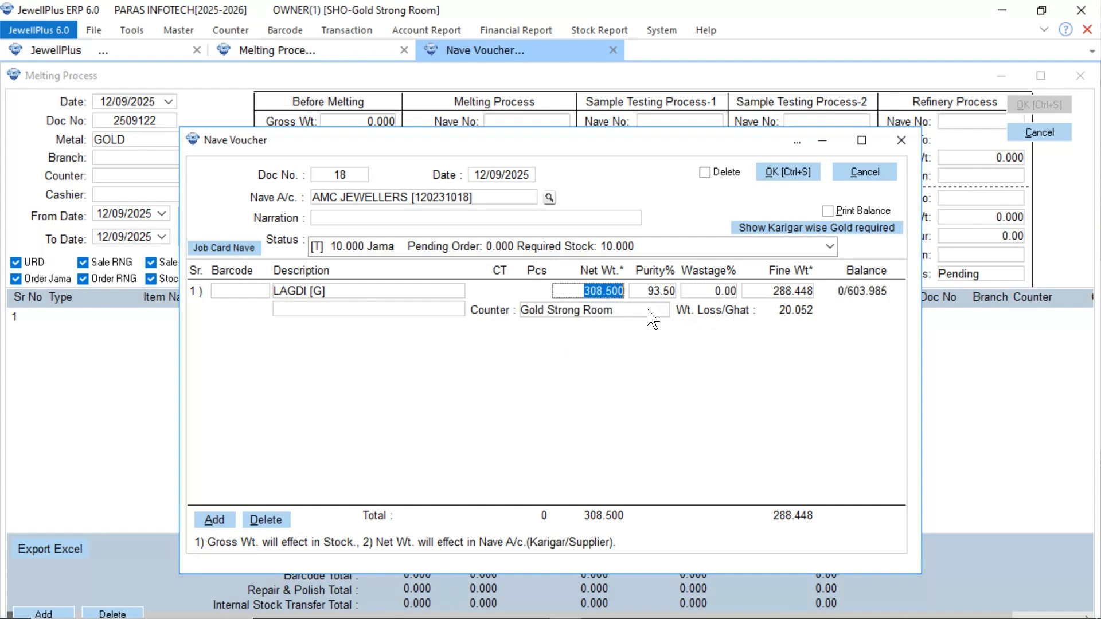
# Step: Save the Nave Voucher without printing and close it
pyautogui.click(795, 170)
pyautogui.press('n')
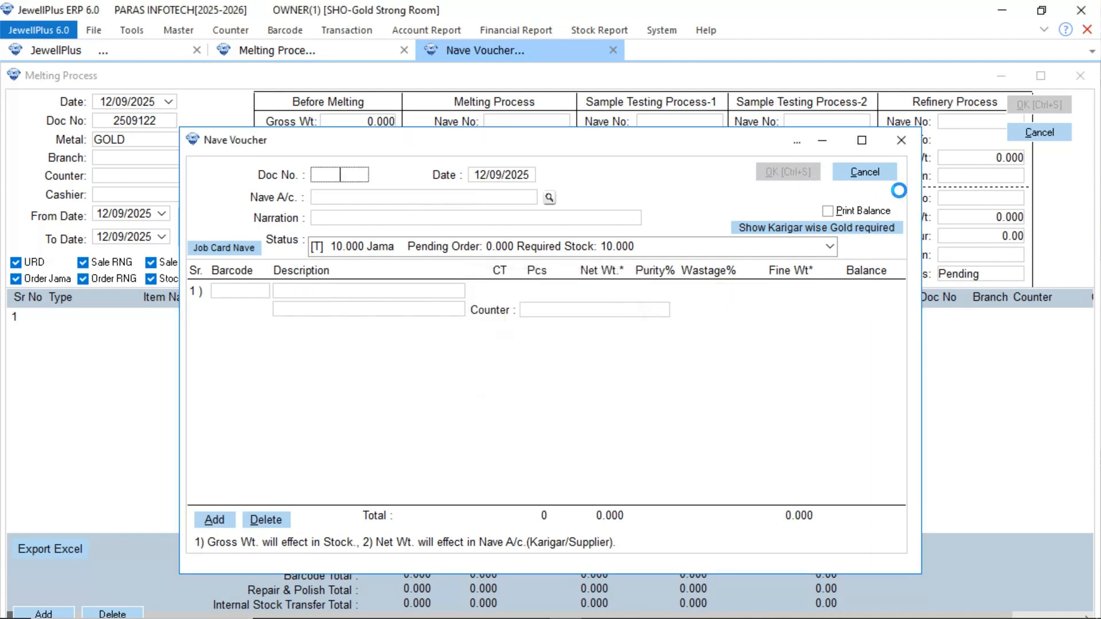
pyautogui.click(899, 148)
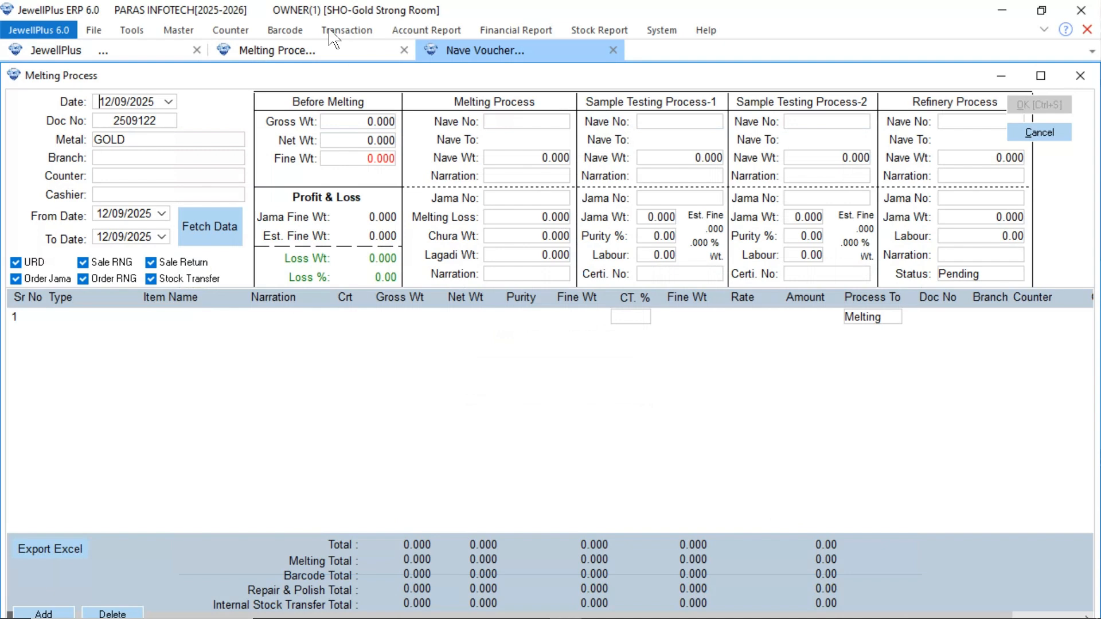
# Step: Assign a new Jama Voucher to the account AMC JEWELLERS and add the item FINE BAR [G] in 24K
pyautogui.click(232, 153)
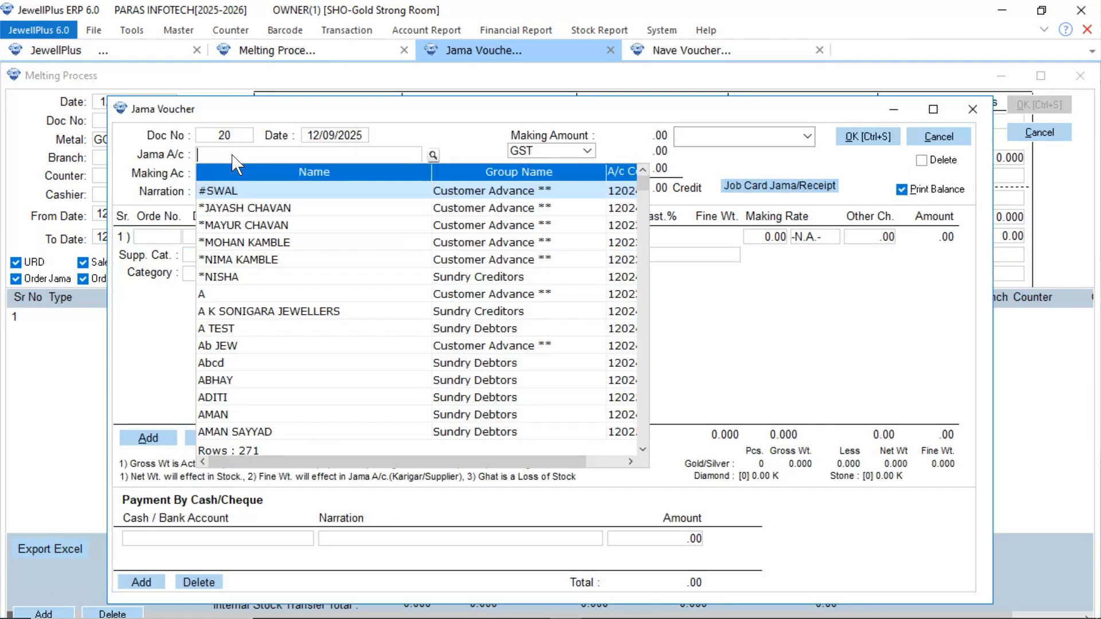
pyautogui.write('AMC JEWELLERS [120231018')
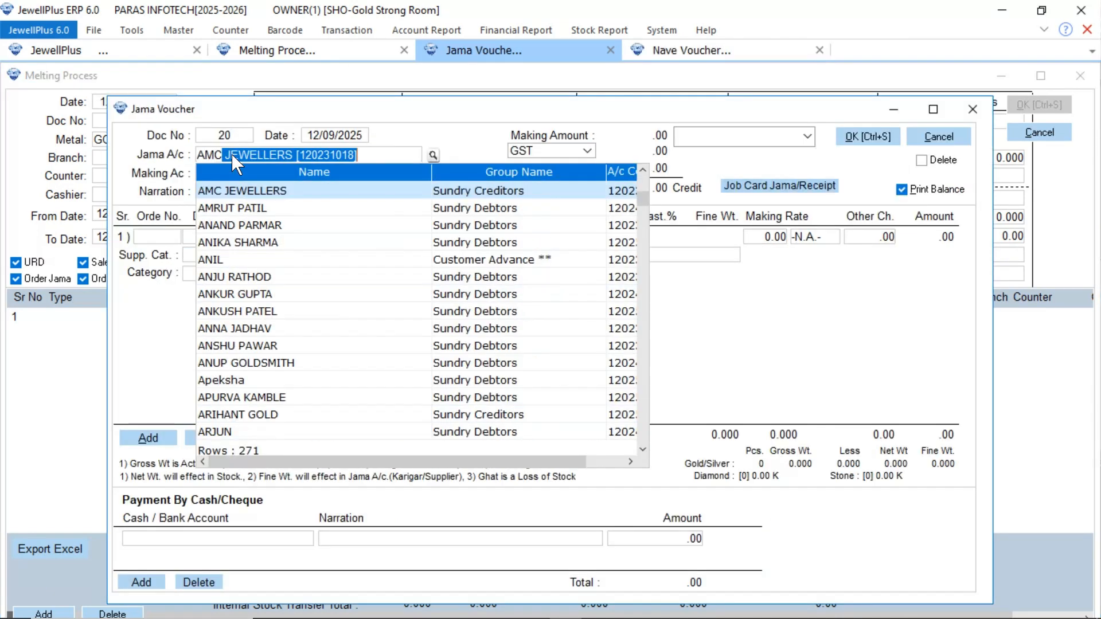
pyautogui.press('Return')
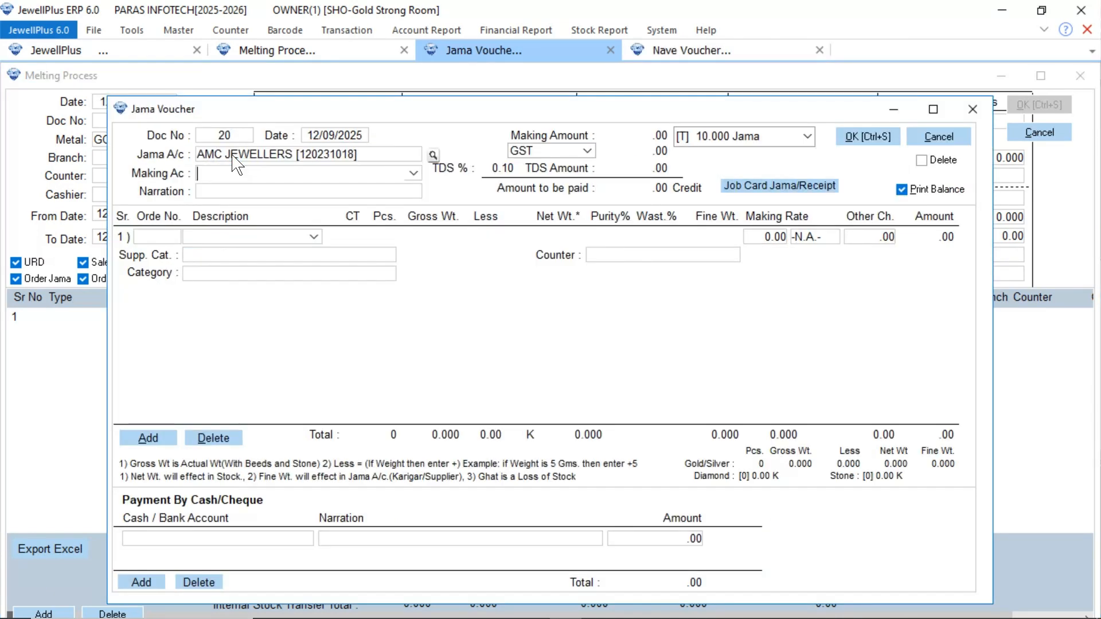
pyautogui.click(243, 238)
pyautogui.write('FINE BAR [G')
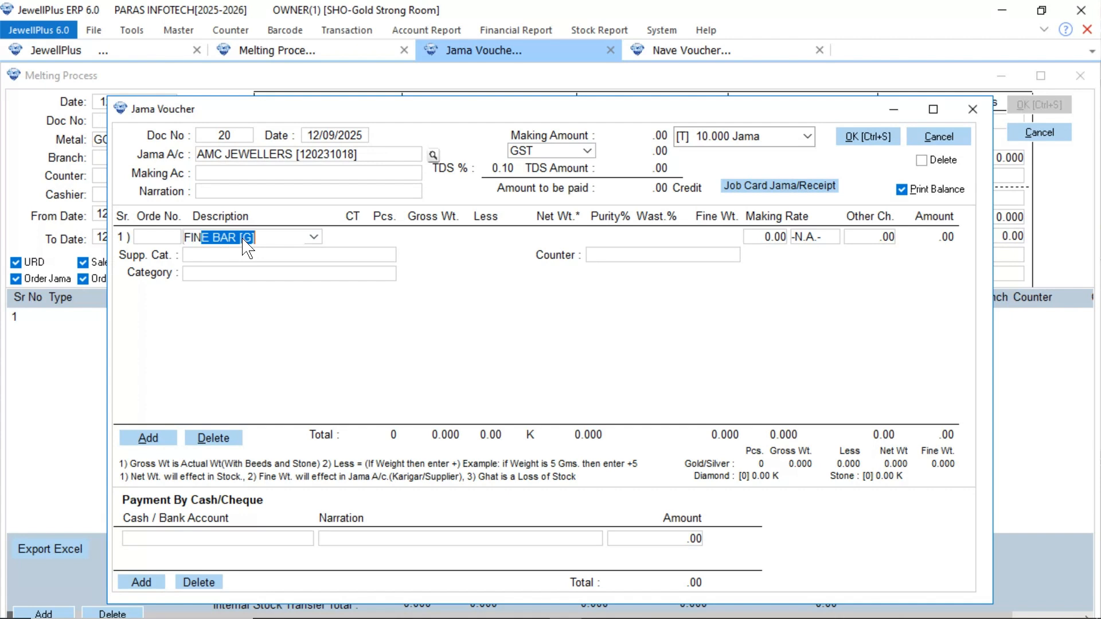
pyautogui.press('Return')
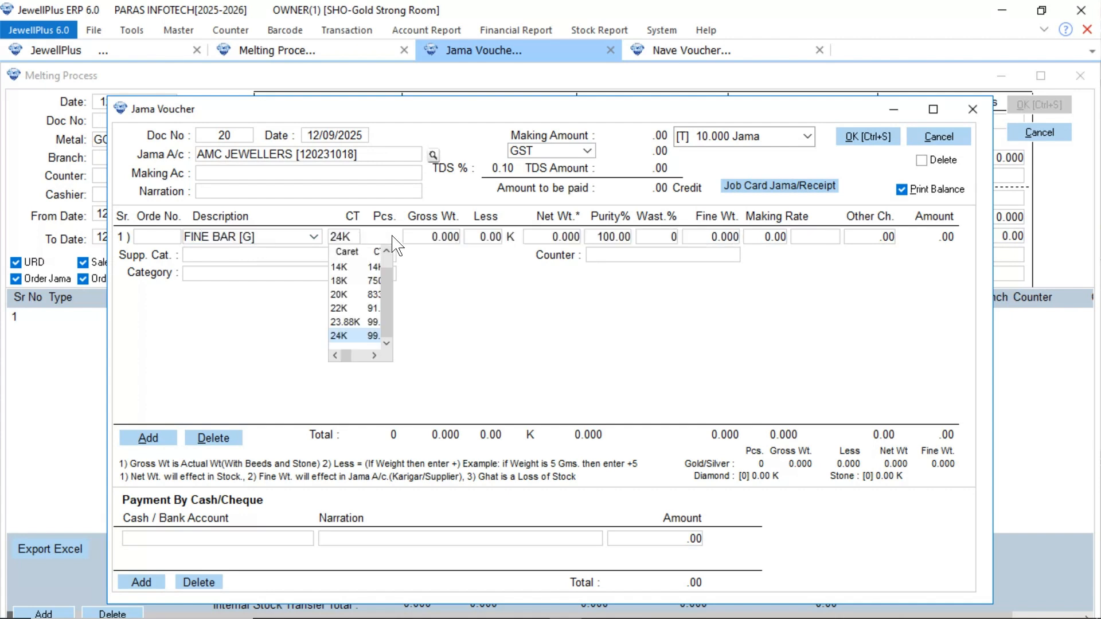
pyautogui.press('Return')
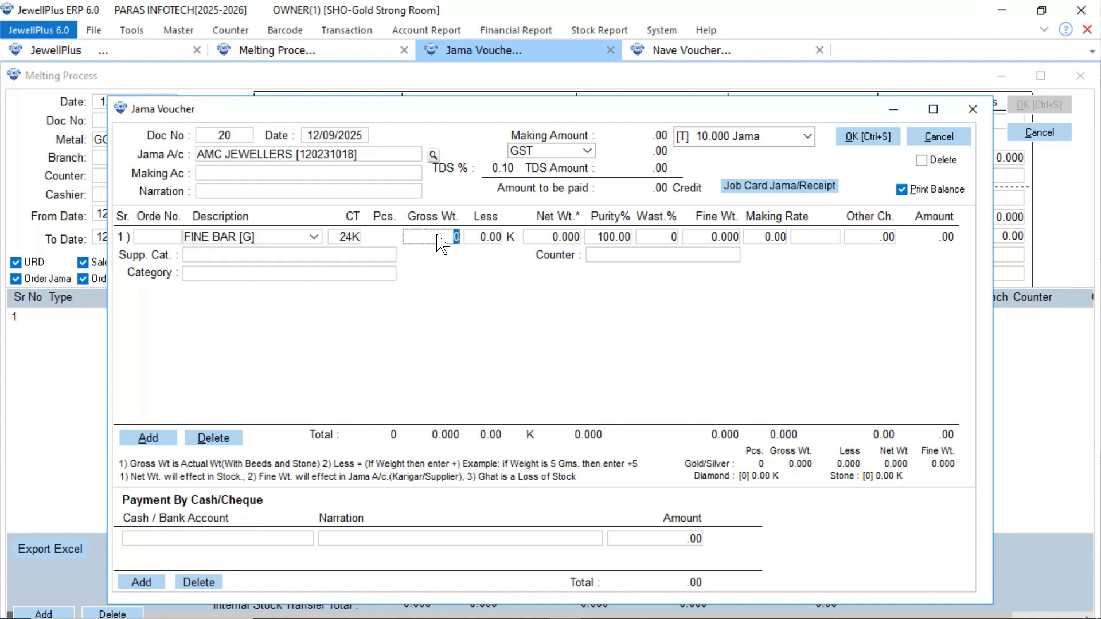
# Step: Enter weight 288.448 for FINE BAR [G], choose the Gold Strong Room counter, and save the Jama Voucher
pyautogui.click(439, 237)
pyautogui.write('288.448')
pyautogui.press('Return')
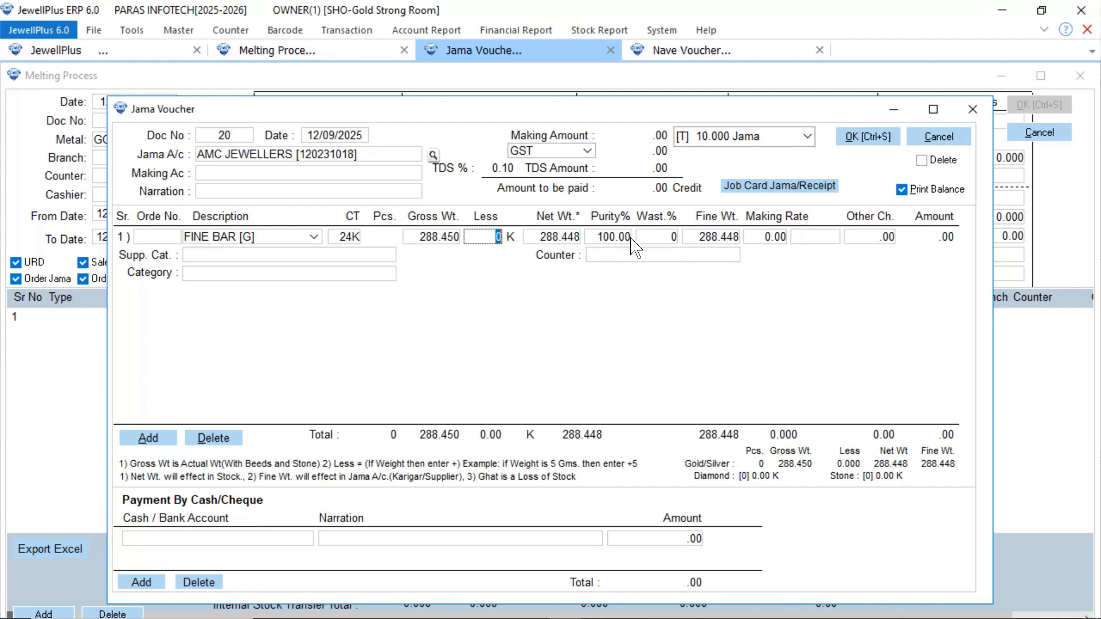
pyautogui.click(617, 255)
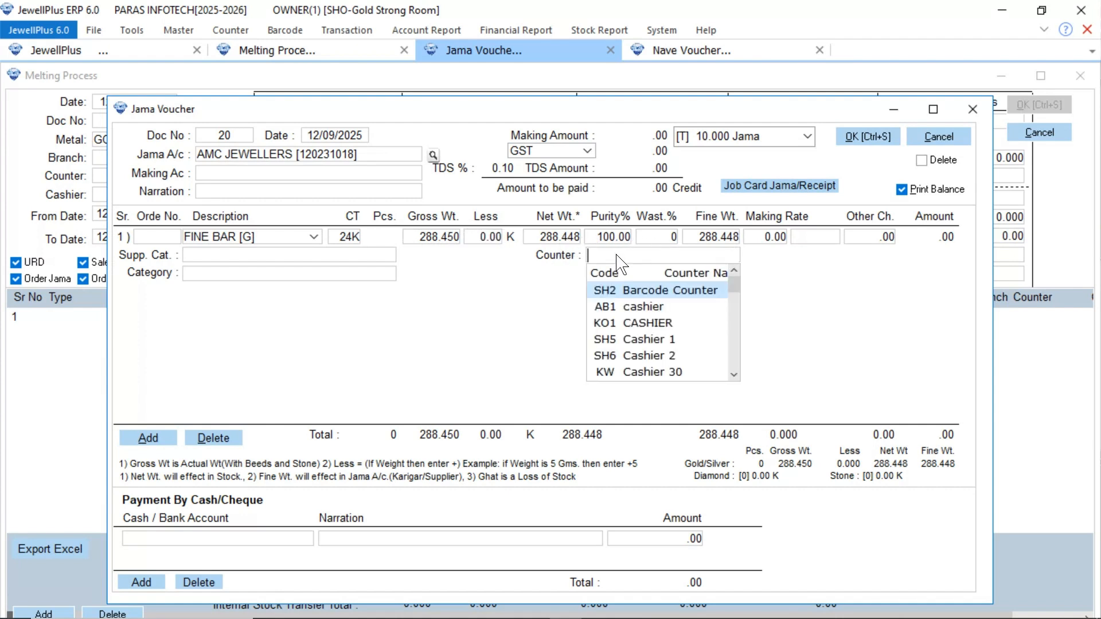
pyautogui.write('Gold Strong Room')
pyautogui.press('Return')
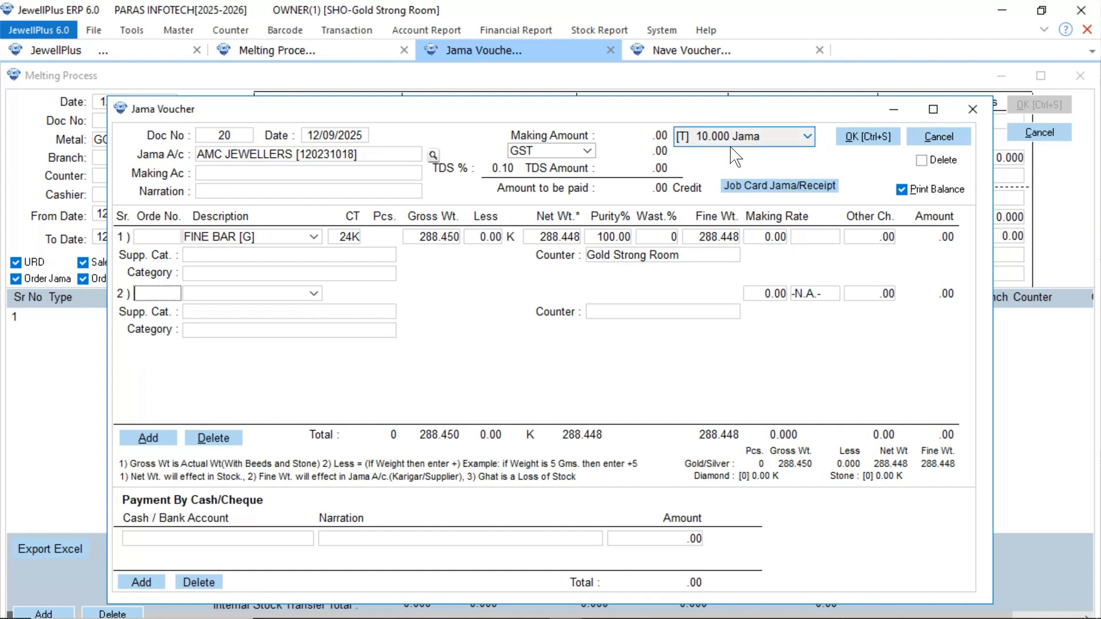
pyautogui.click(875, 143)
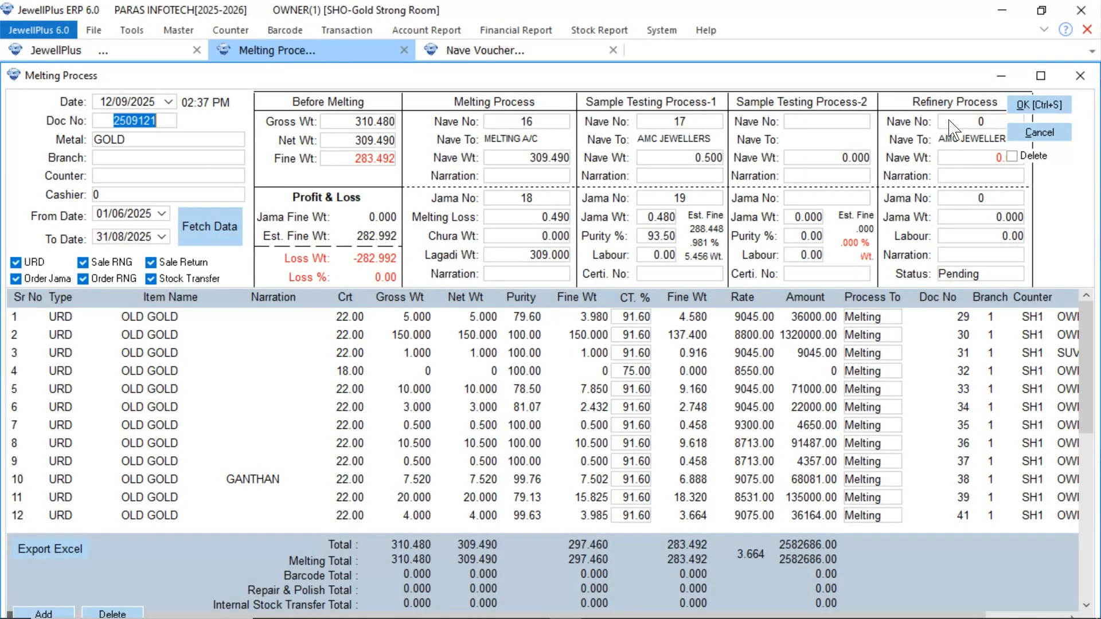
# Step: Link Nave No 18 and Jama No 20 to the Refinery Process section of melting record 2509121
pyautogui.click(950, 122)
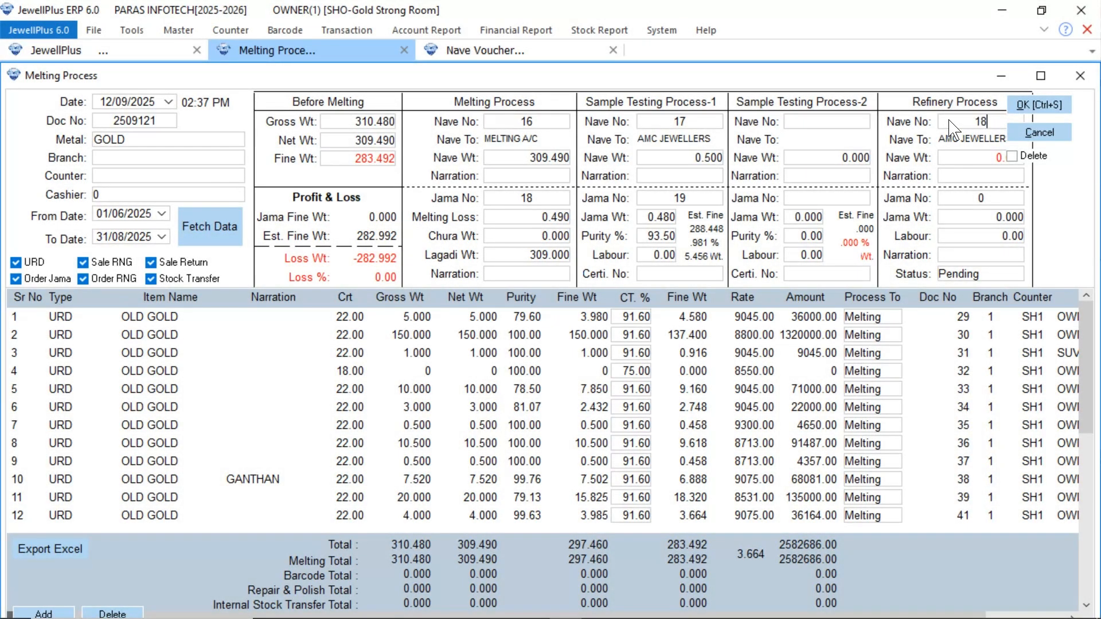
pyautogui.press('Return')
pyautogui.click(961, 201)
pyautogui.write('20')
pyautogui.press('Return')
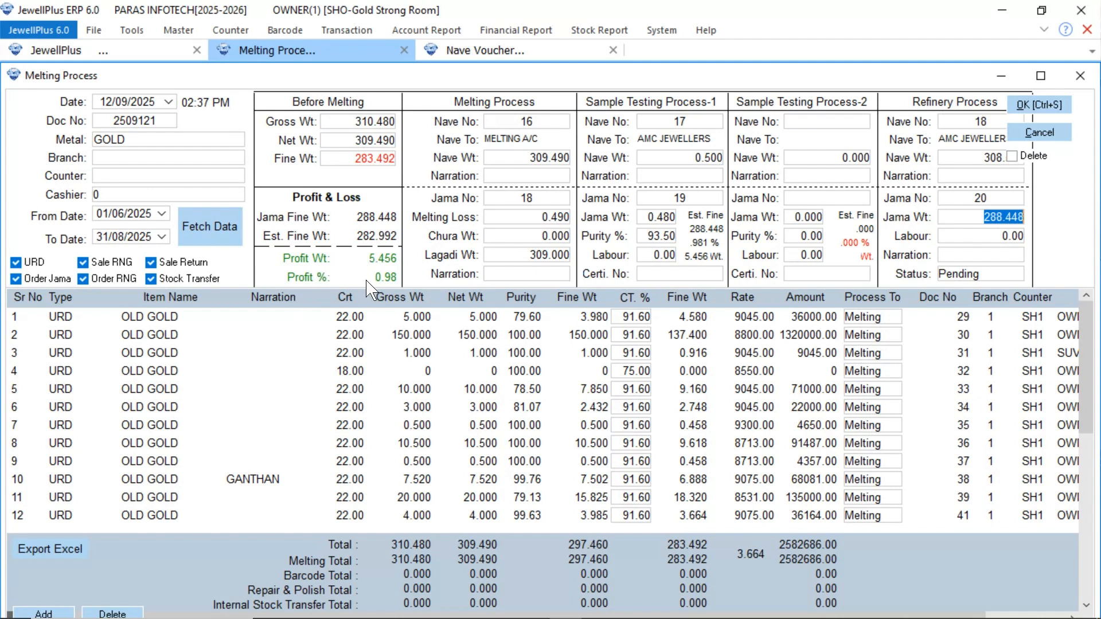
# Step: Set the Refinery Process status of the melting record to Complete and save the record
pyautogui.click(1014, 276)
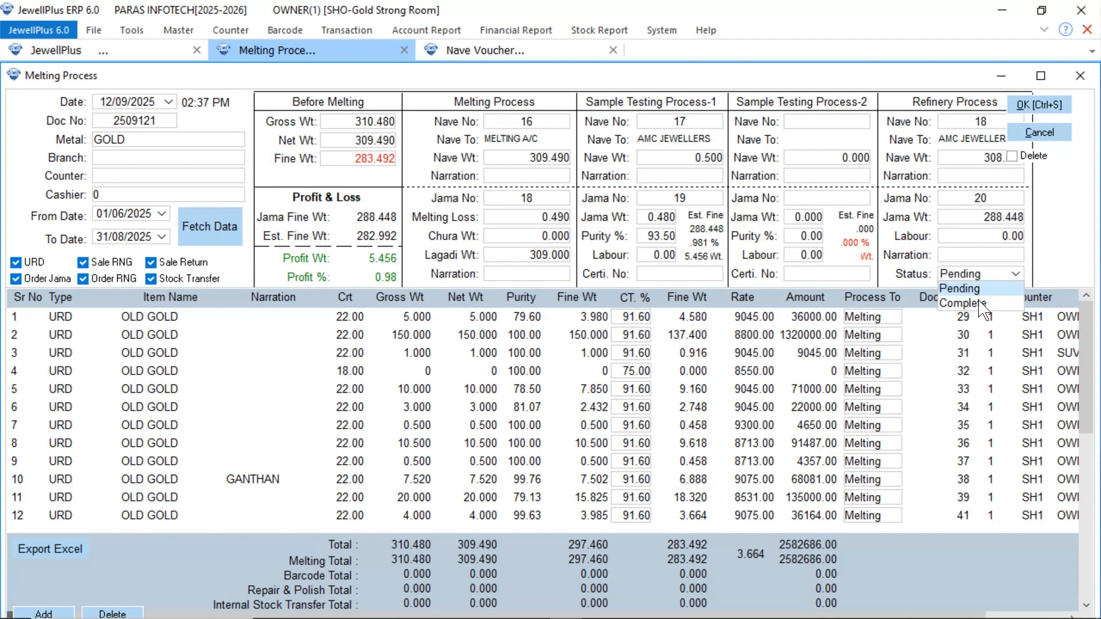
pyautogui.click(973, 305)
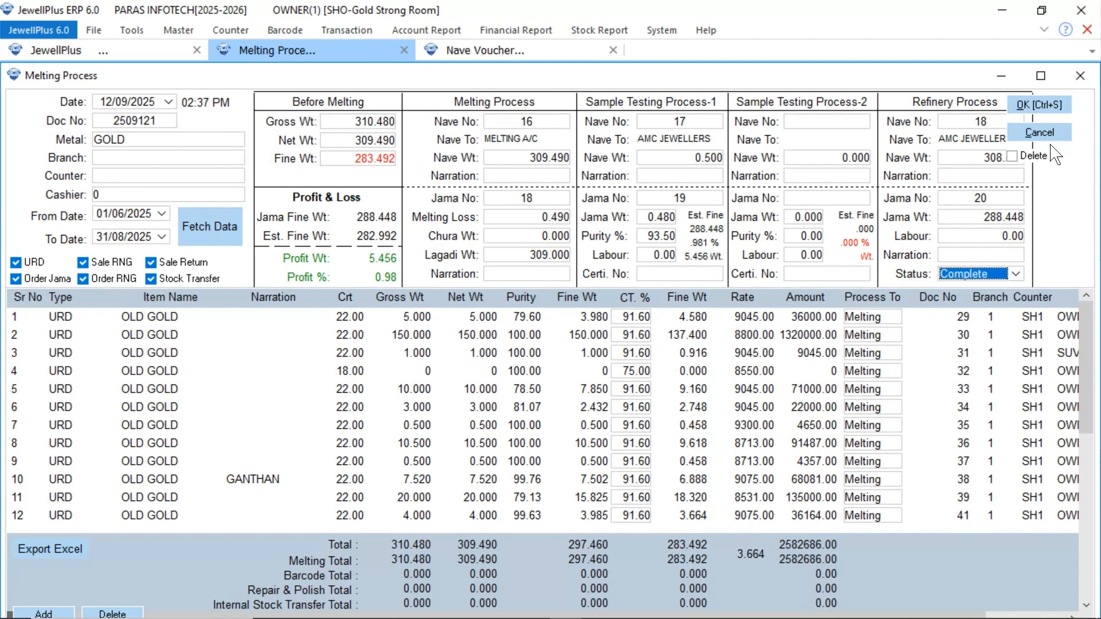
pyautogui.click(1039, 106)
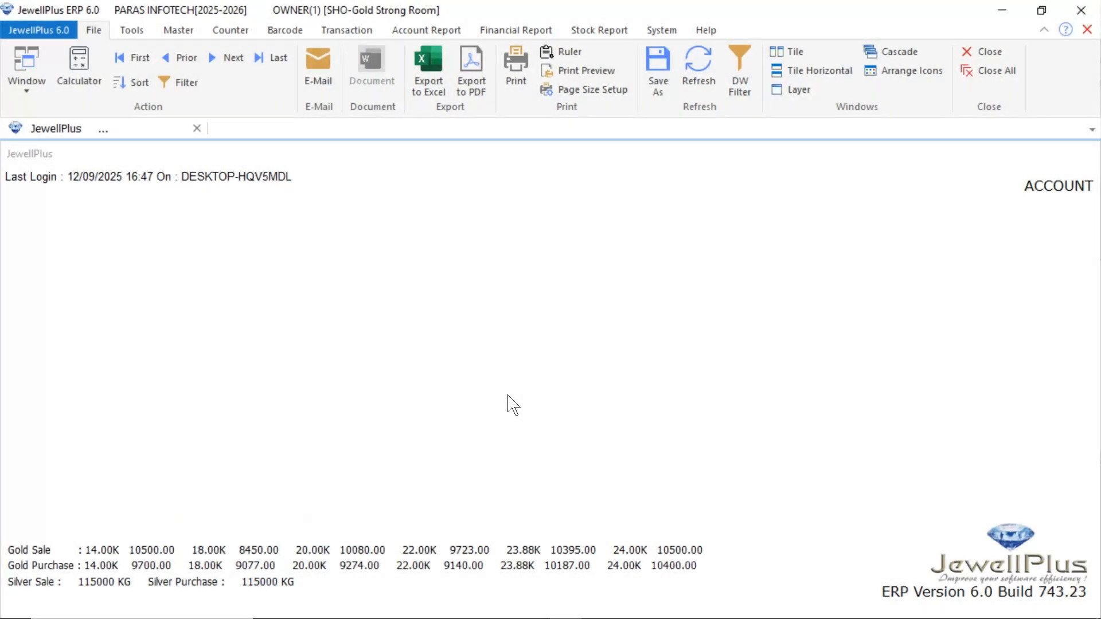
# Step: Open the Account Stock Ledger and load it for the account AMC JEWELLERS
pyautogui.click(599, 31)
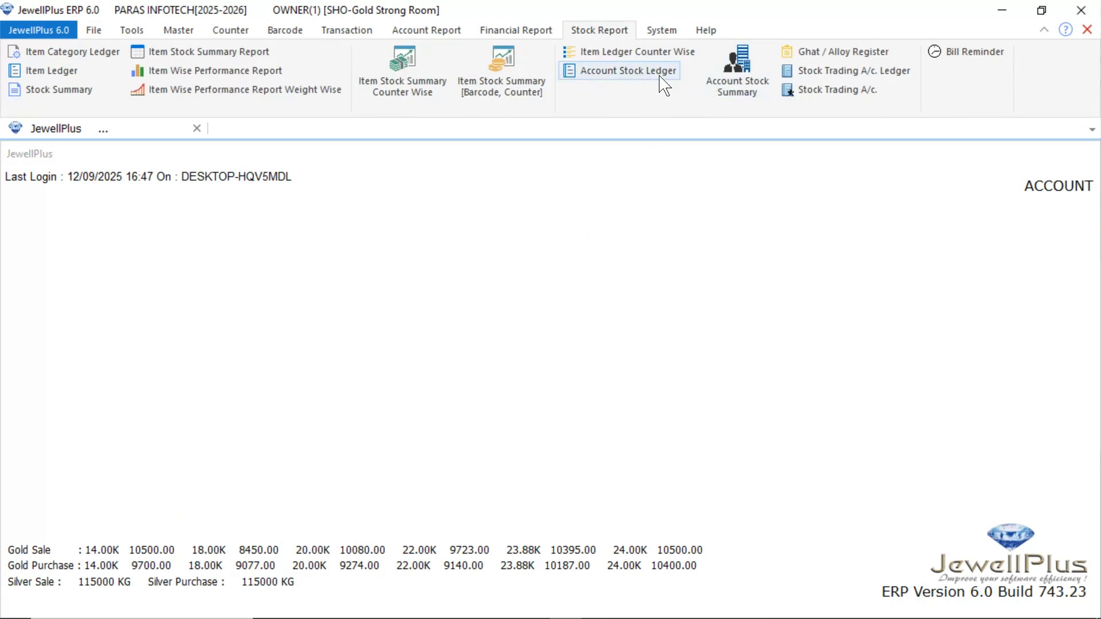
pyautogui.click(628, 70)
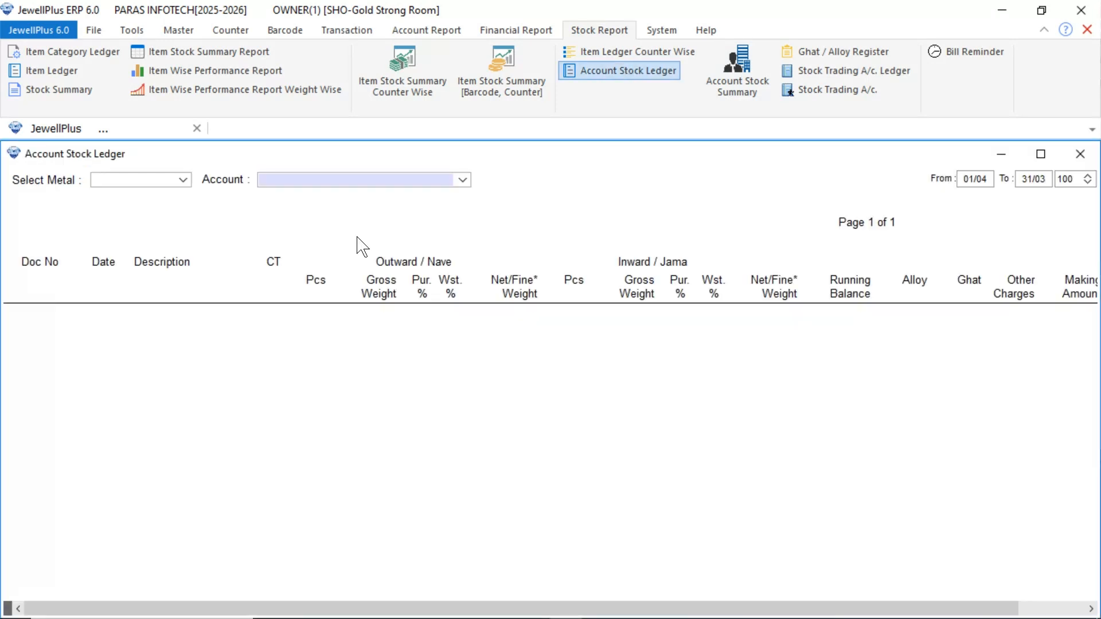
pyautogui.click(462, 180)
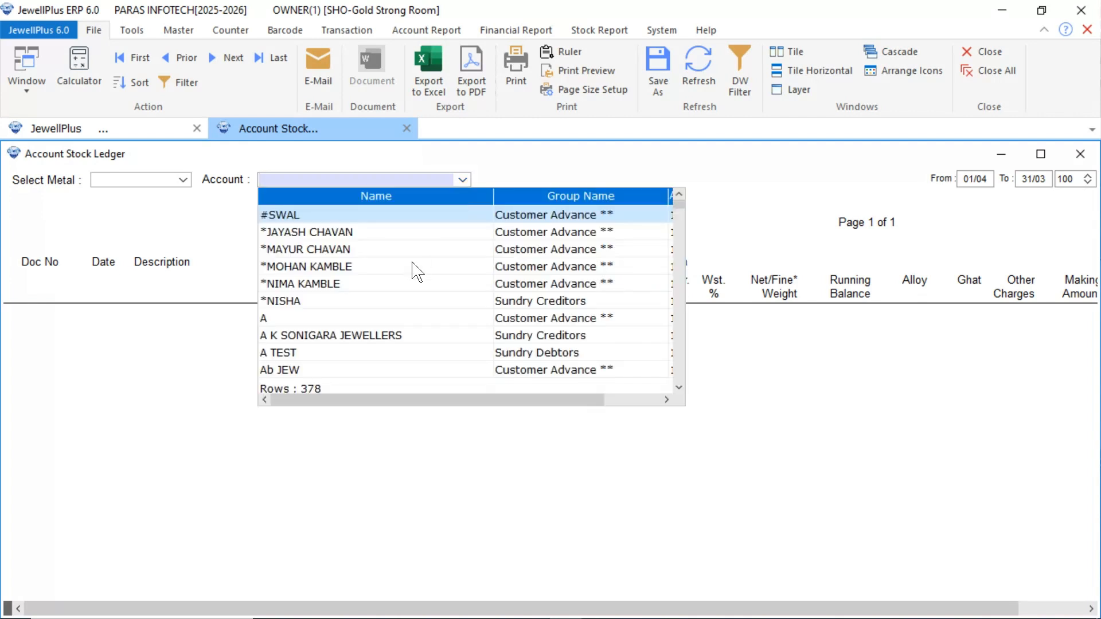
pyautogui.write('amc')
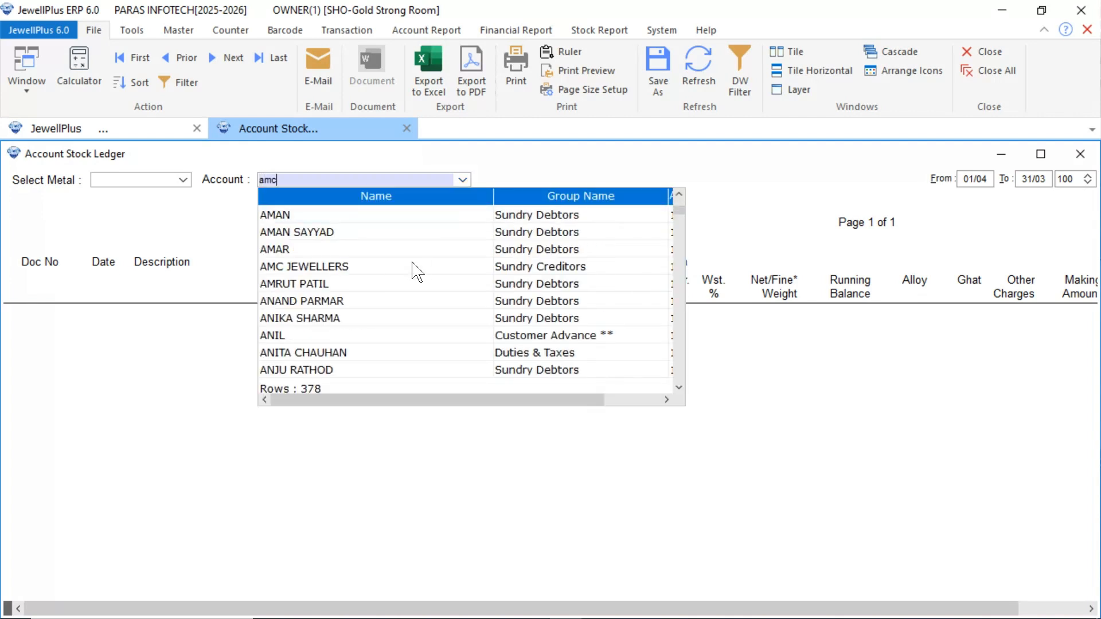
pyautogui.click(328, 267)
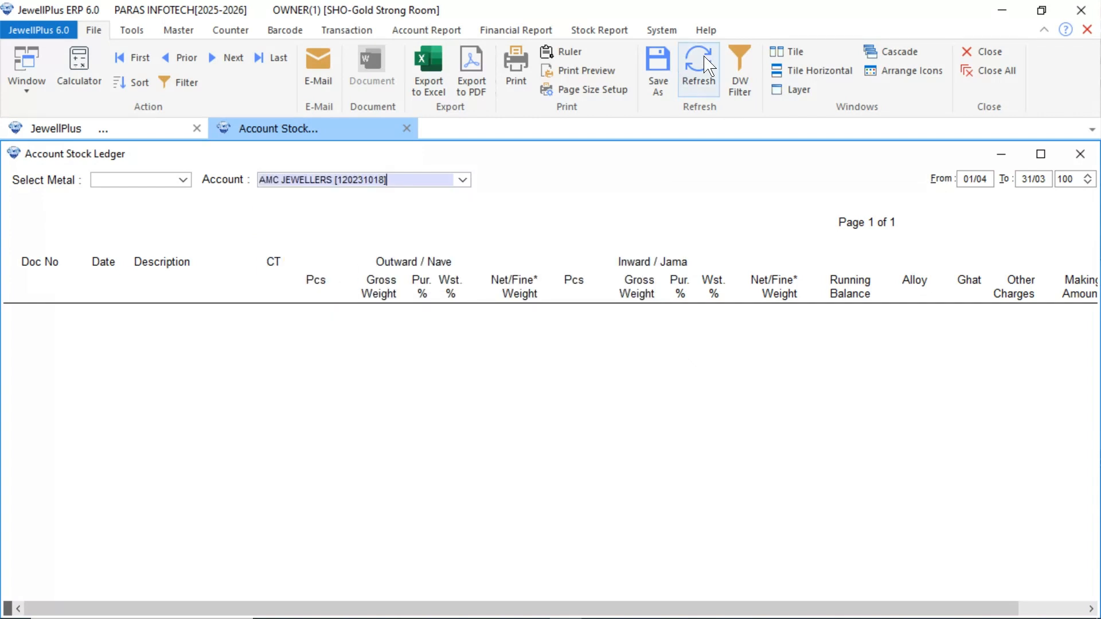
pyautogui.click(699, 72)
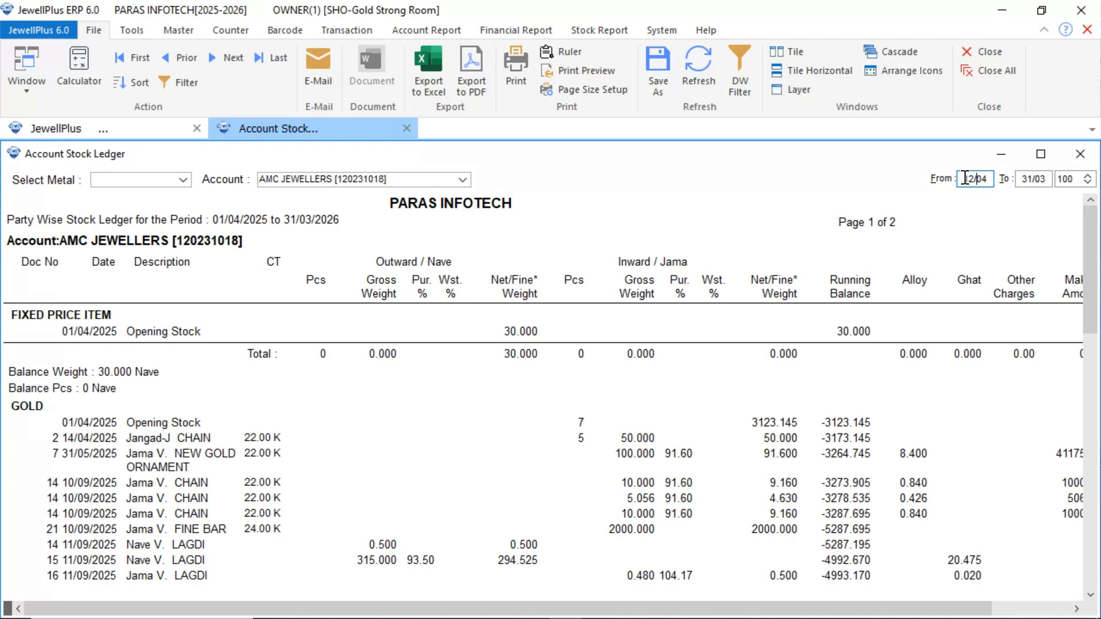
# Step: Set the ledger period to start from 12/09 and review the gold Nave and Jama entries
pyautogui.write('09')
pyautogui.press('Return')
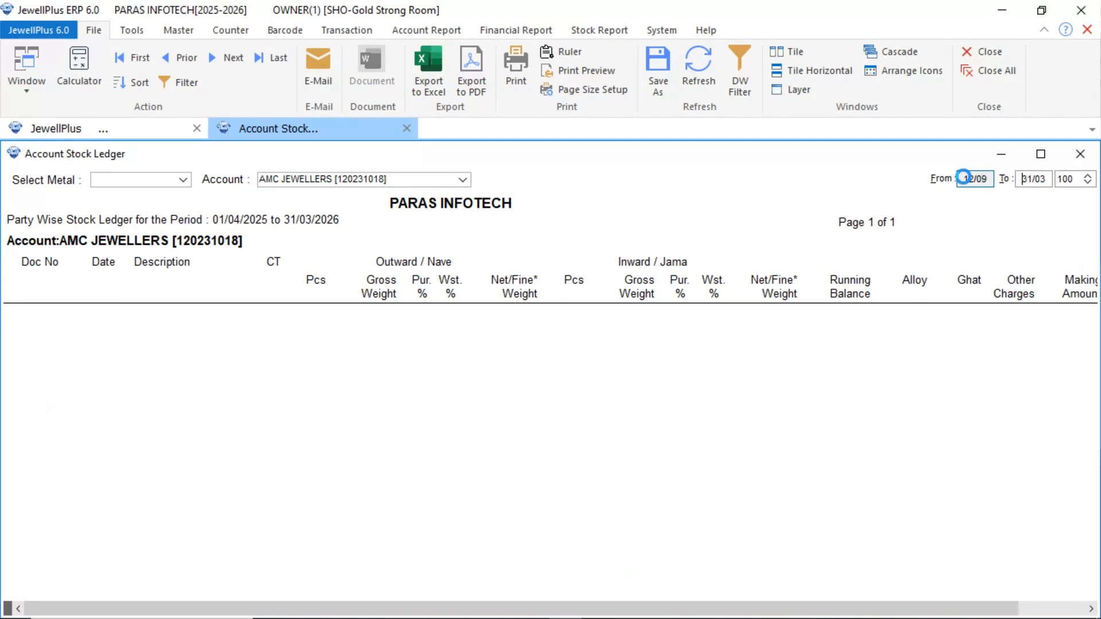
pyautogui.moveTo(1092, 238); pyautogui.dragTo(1094, 302)
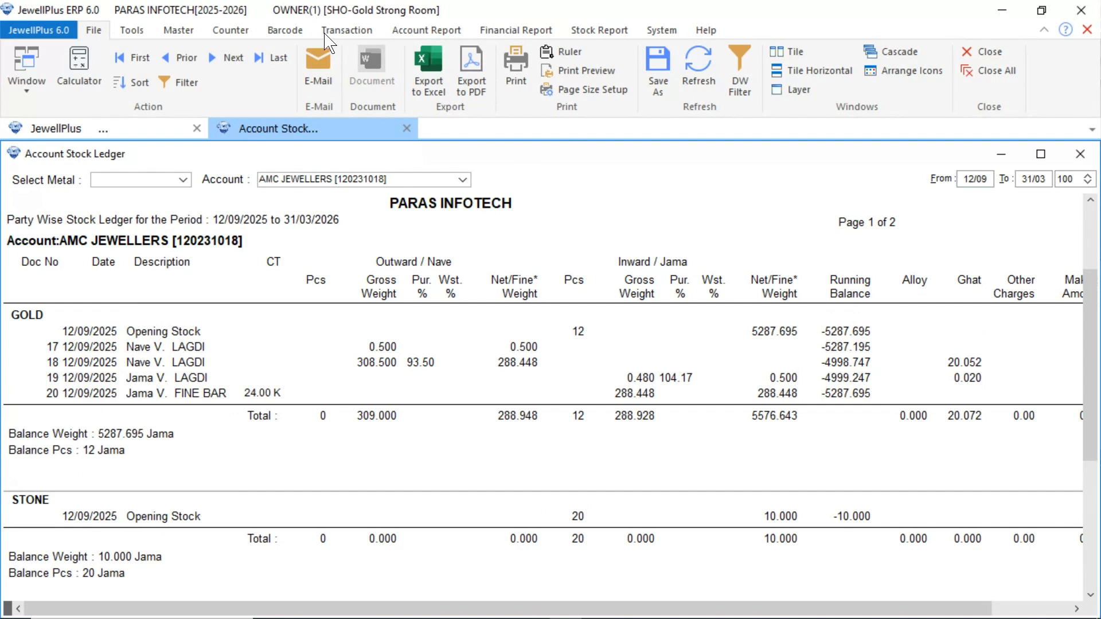
# Step: Open the Item Stock Summary Counter Wise report and restrict it to the Gold Strong Room counter
pyautogui.click(410, 29)
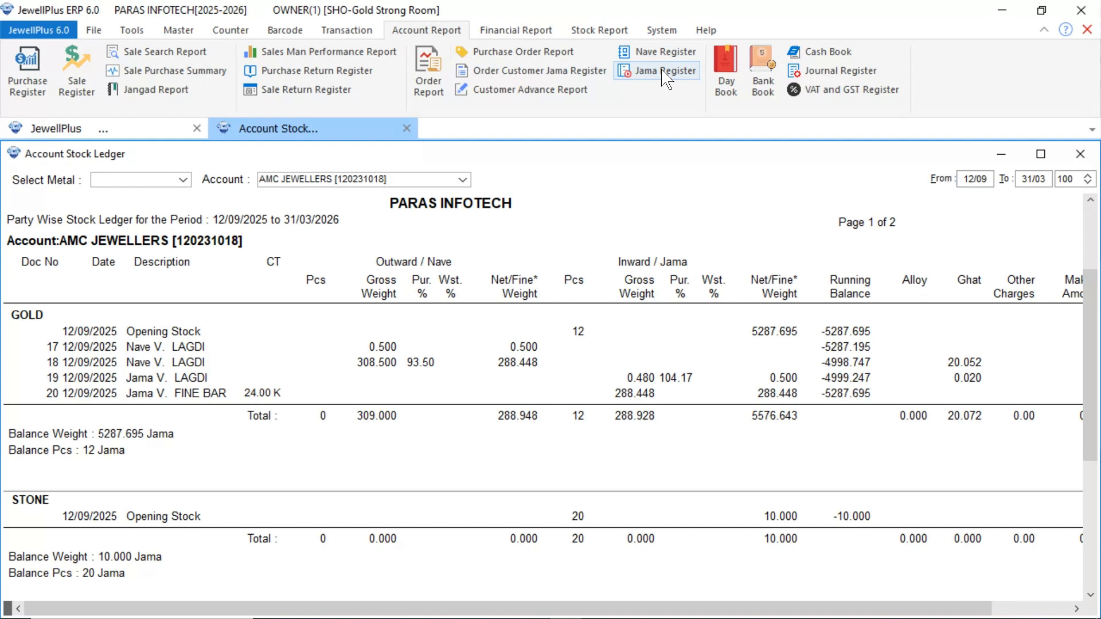
pyautogui.click(608, 31)
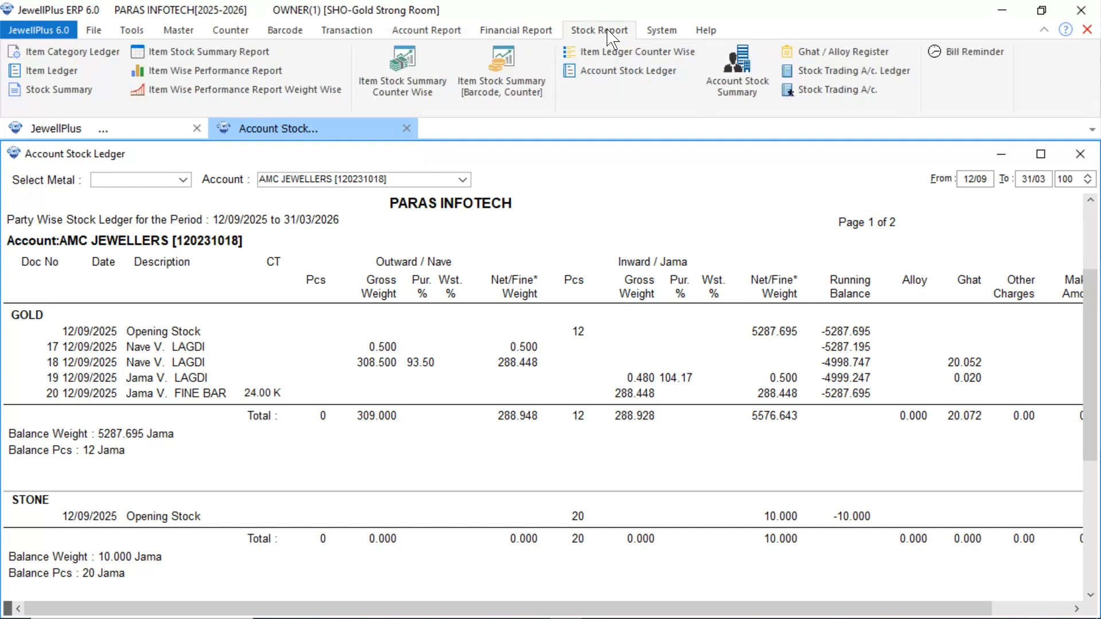
pyautogui.click(415, 71)
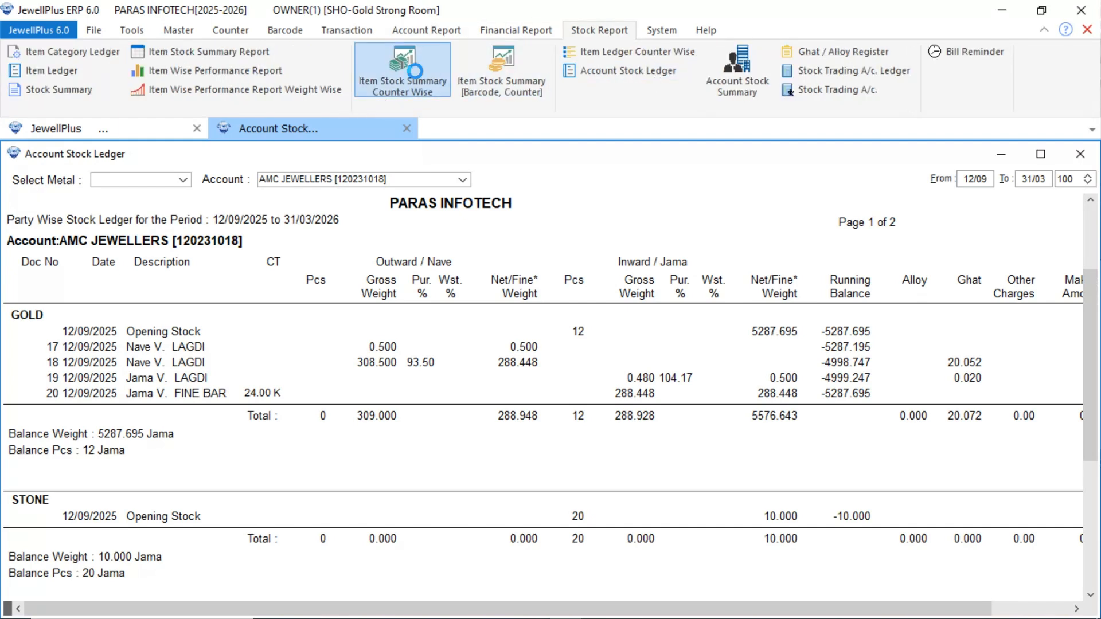
pyautogui.click(385, 178)
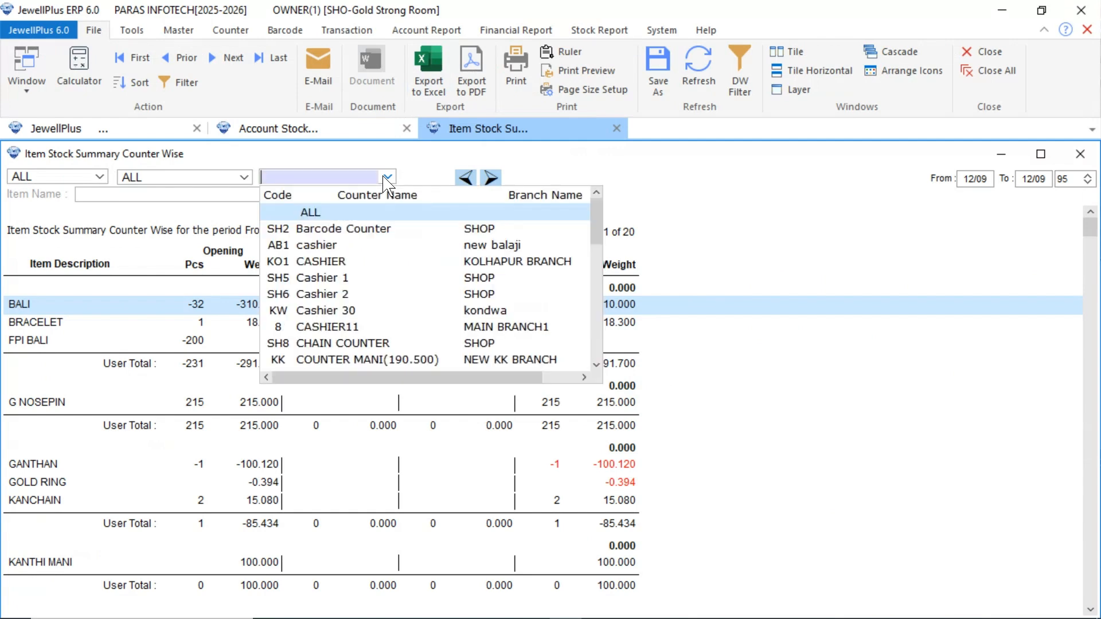
pyautogui.write('gol')
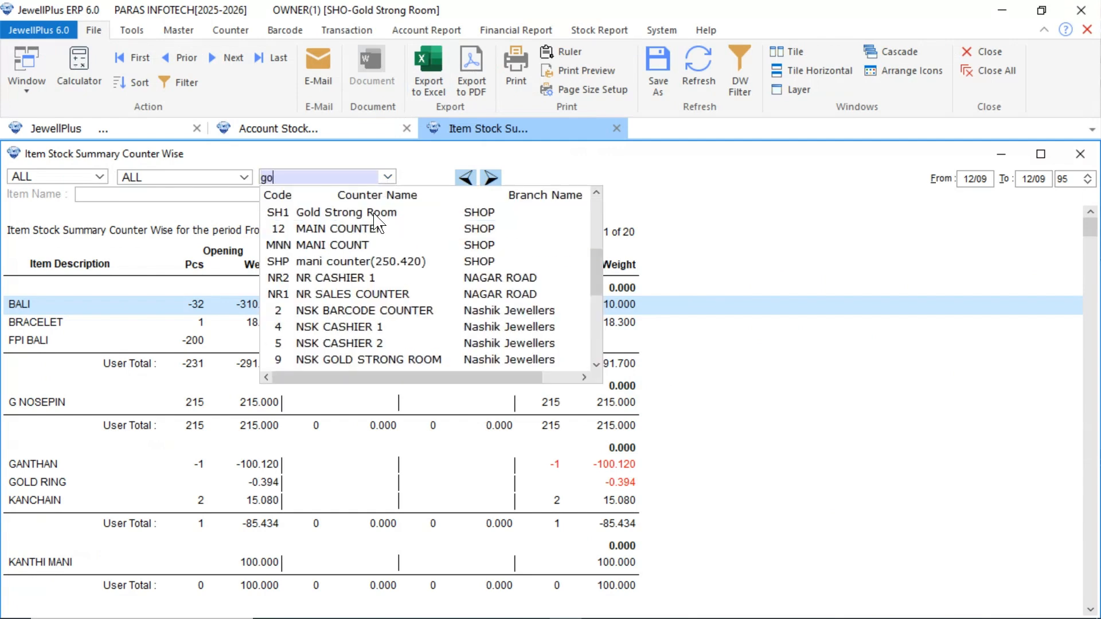
pyautogui.click(374, 213)
# Step: Filter the counter-wise stock summary by the item LAGDI [G]
pyautogui.click(283, 195)
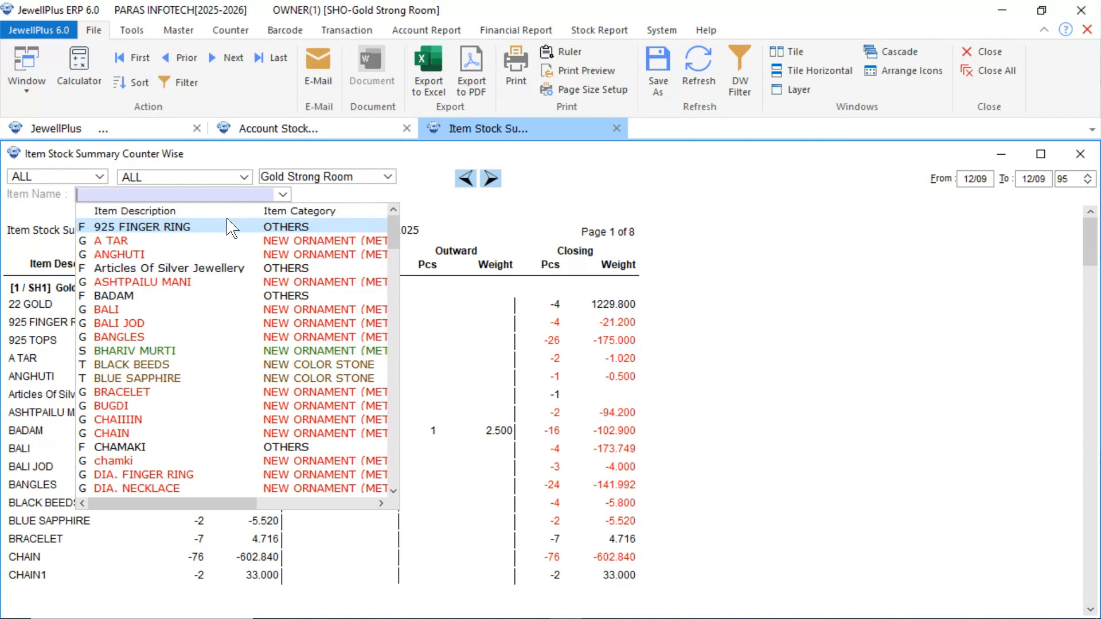
pyautogui.write('lagd')
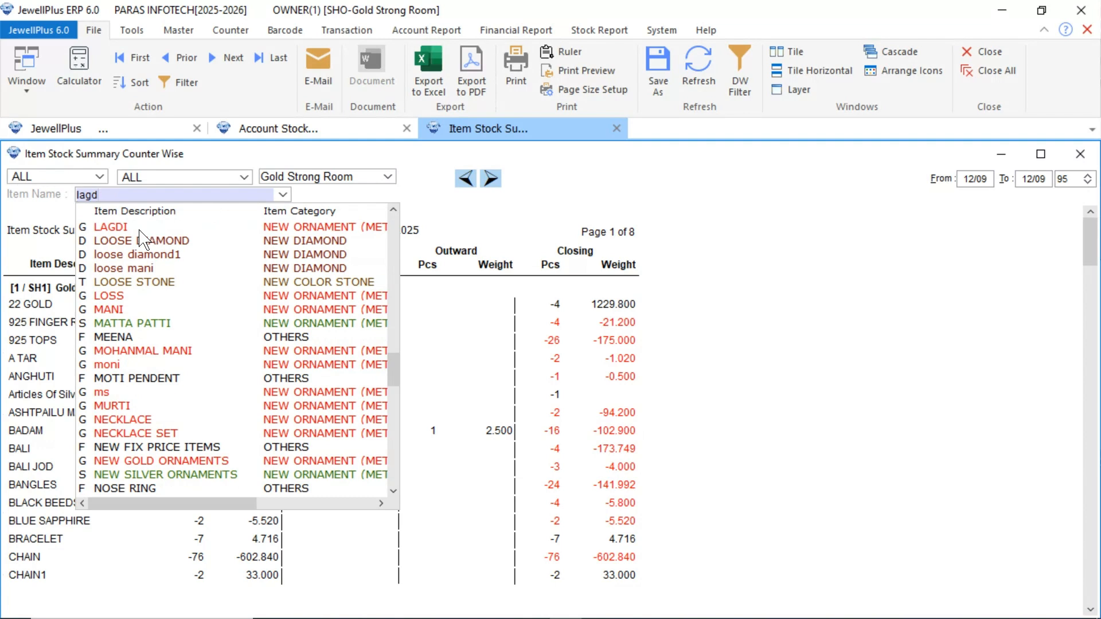
pyautogui.press('Return')
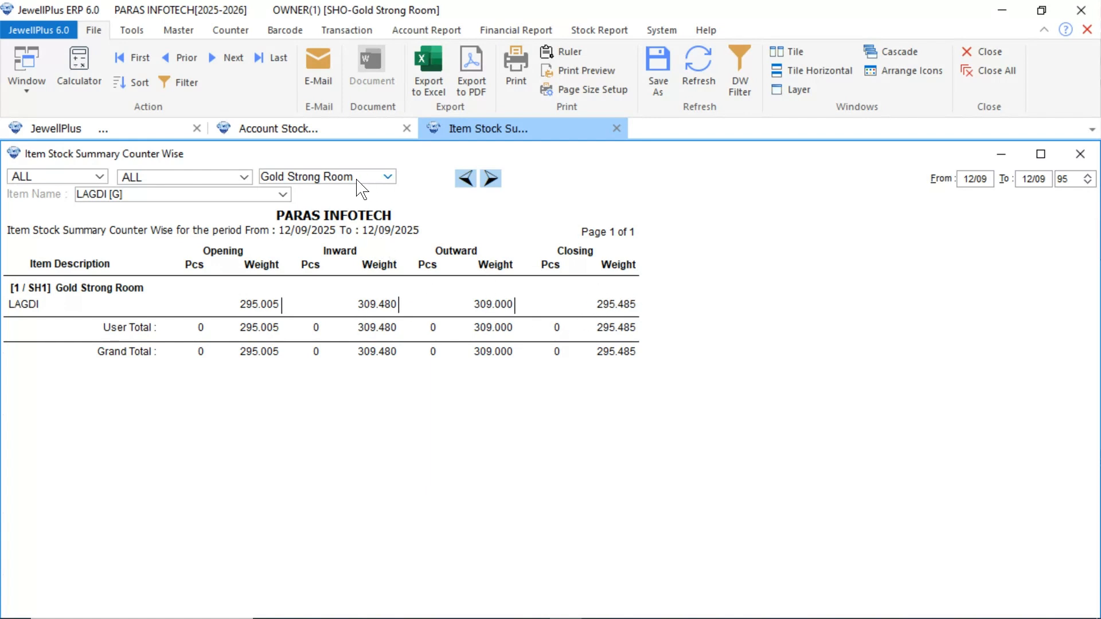
# Step: Change the stock summary's item filter to FINE BAR [G] and refresh the report
pyautogui.click(283, 195)
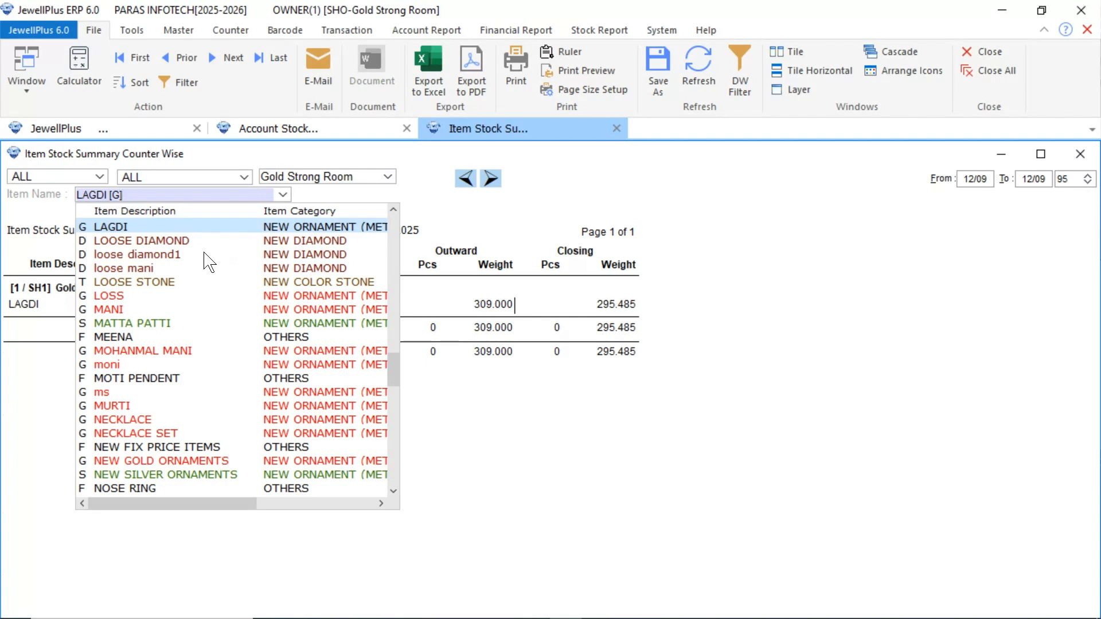
pyautogui.press('BackSpace')
pyautogui.press('BackSpace')
pyautogui.press('BackSpace')
pyautogui.press('BackSpace')
pyautogui.press('BackSpace')
pyautogui.press('BackSpace')
pyautogui.press('BackSpace')
pyautogui.press('BackSpace')
pyautogui.press('BackSpace')
pyautogui.write('fi')
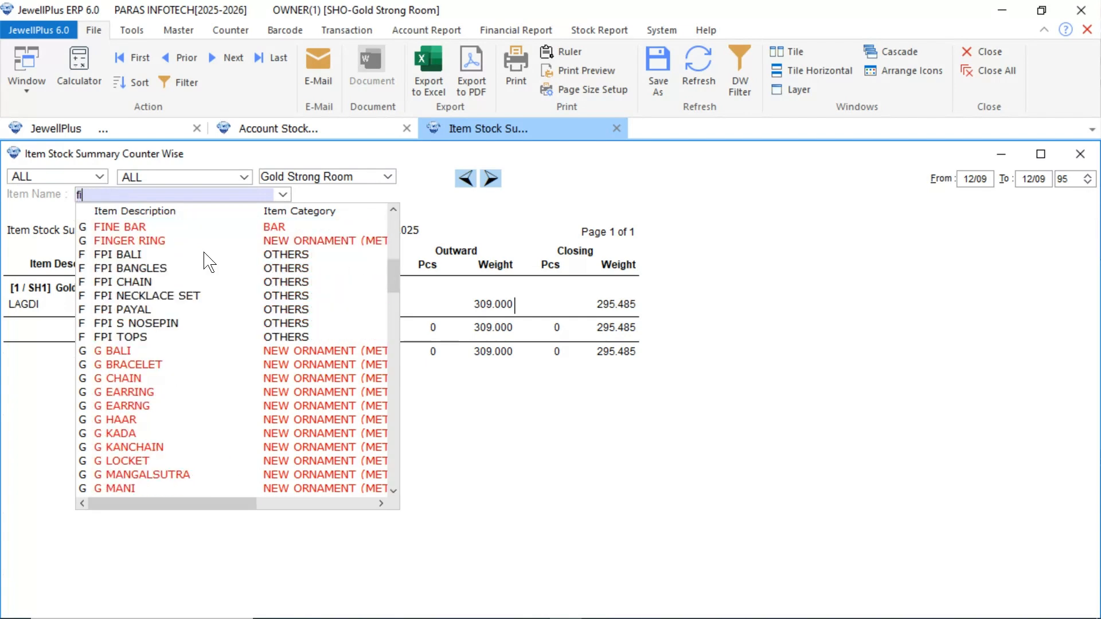
pyautogui.write('n')
pyautogui.click(125, 228)
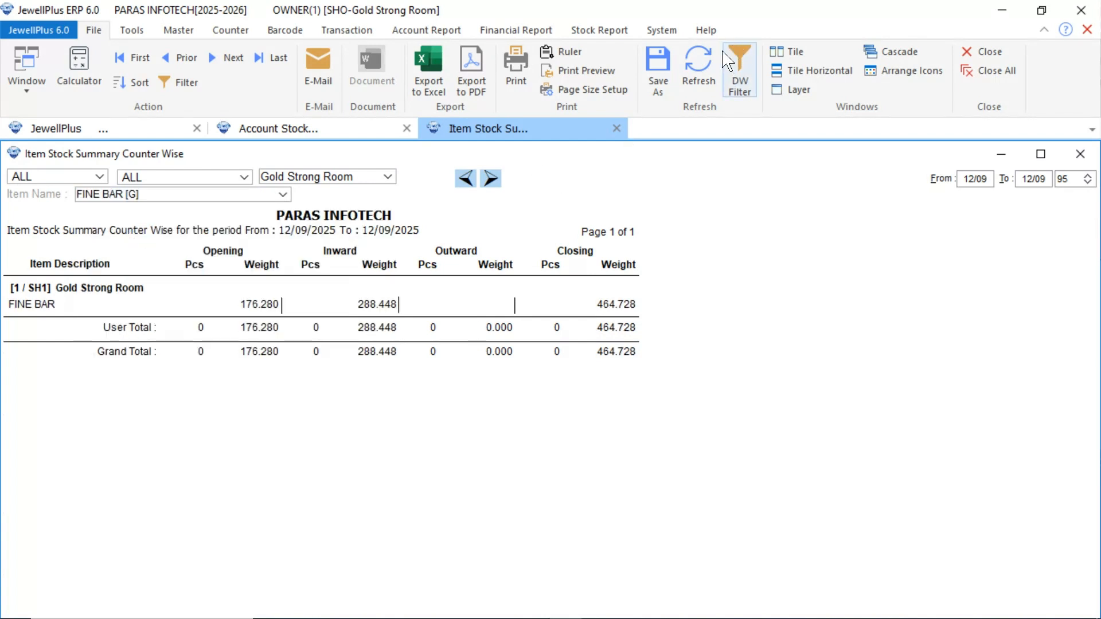
pyautogui.click(698, 66)
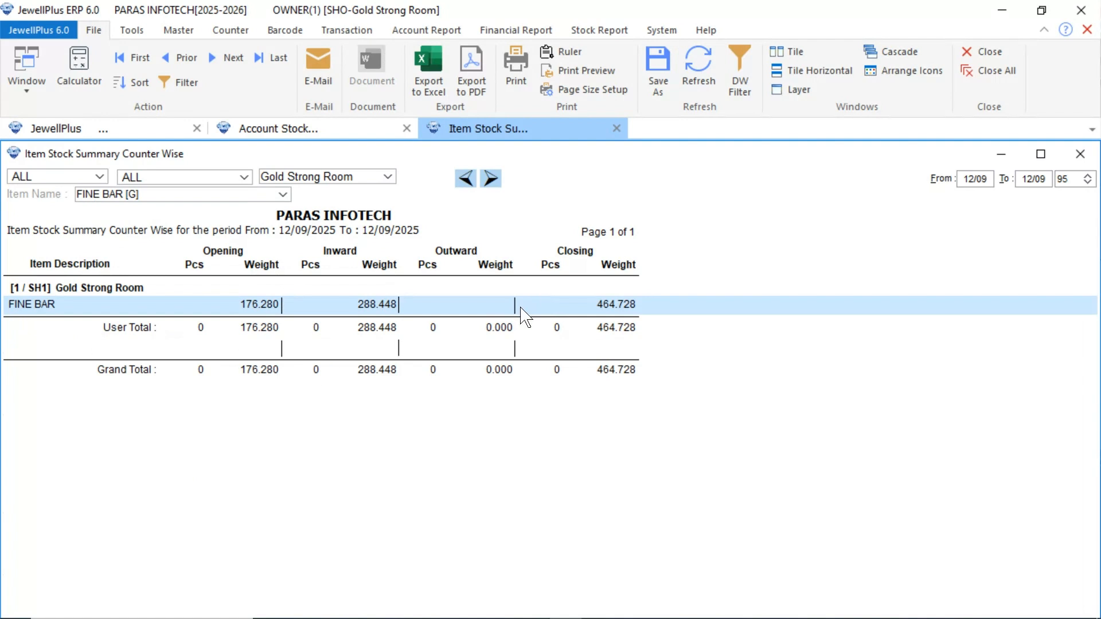